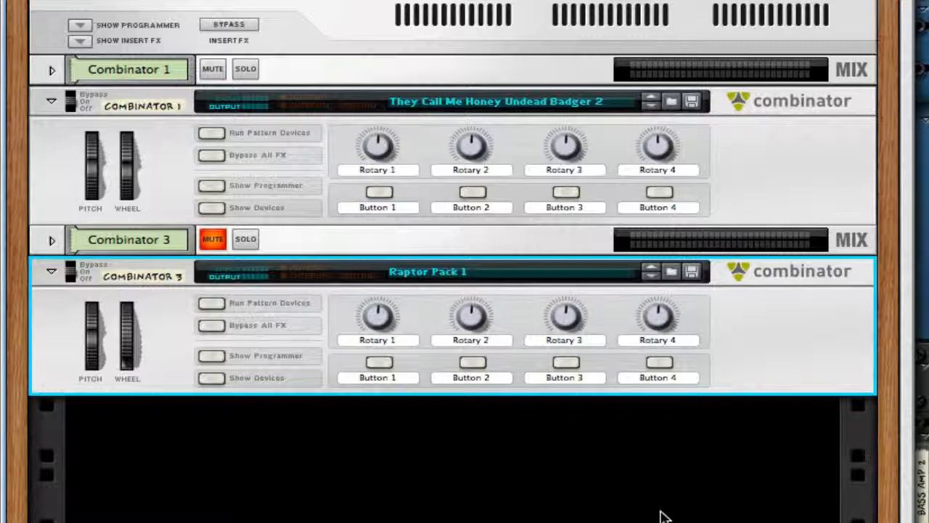
Play the sequence and examine the devices inside Combinator 1, from the PX7 down to the Pulveriser, collapsing the device view at the end.
key(space)
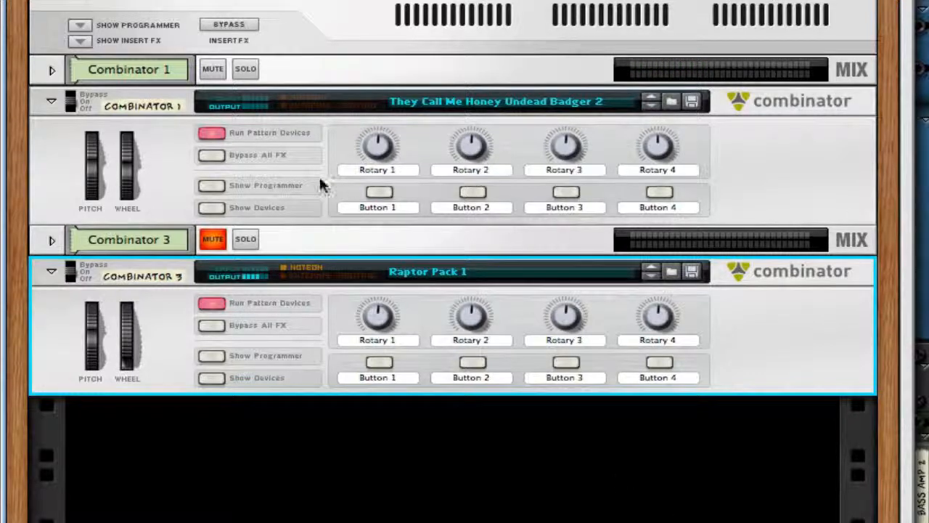
click(208, 208)
scroll(885, 305, down, 5)
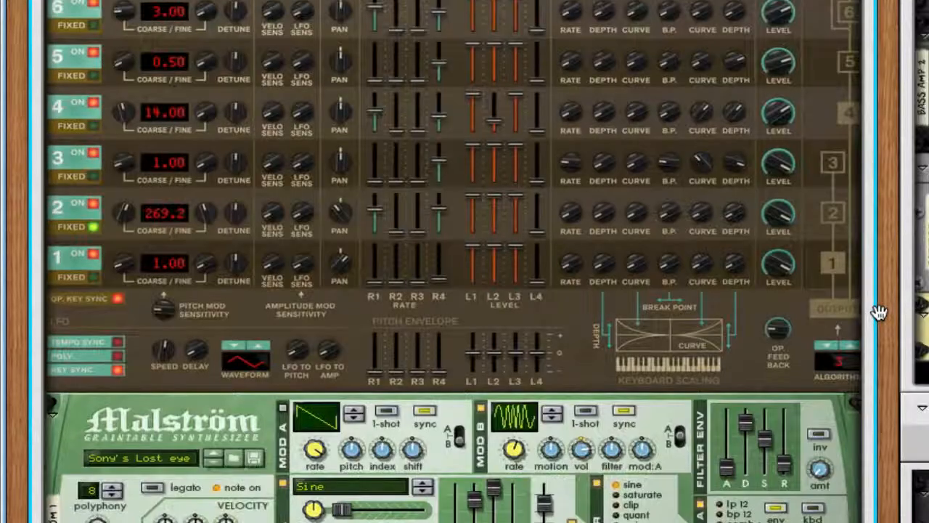
scroll(879, 312, down, 5)
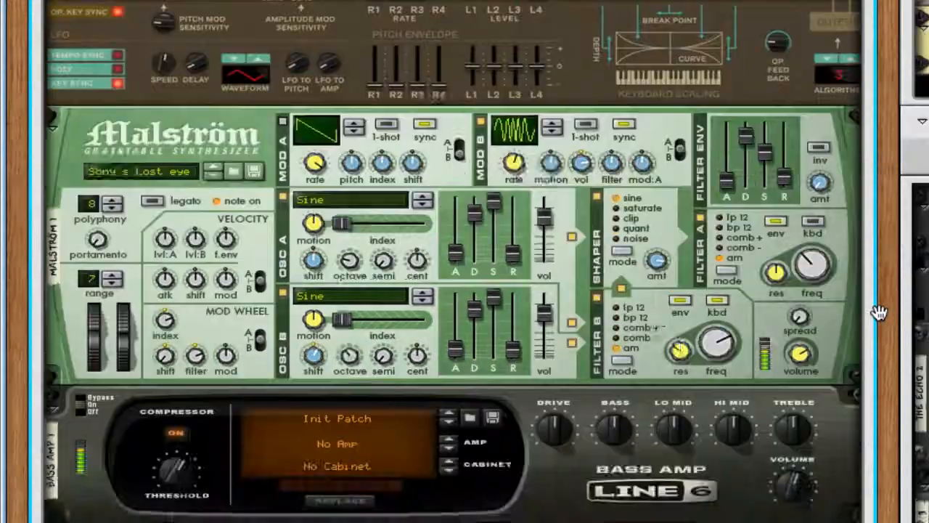
scroll(879, 312, down, 8)
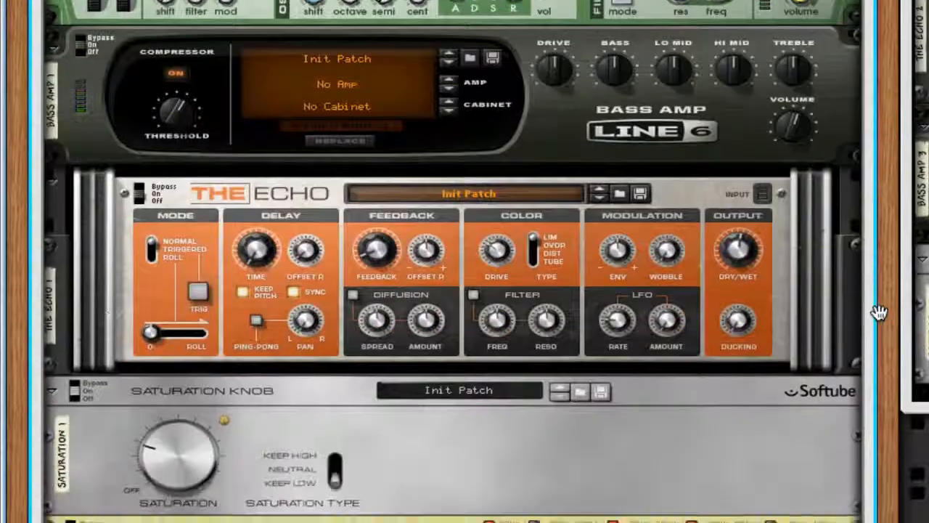
scroll(878, 313, down, 5)
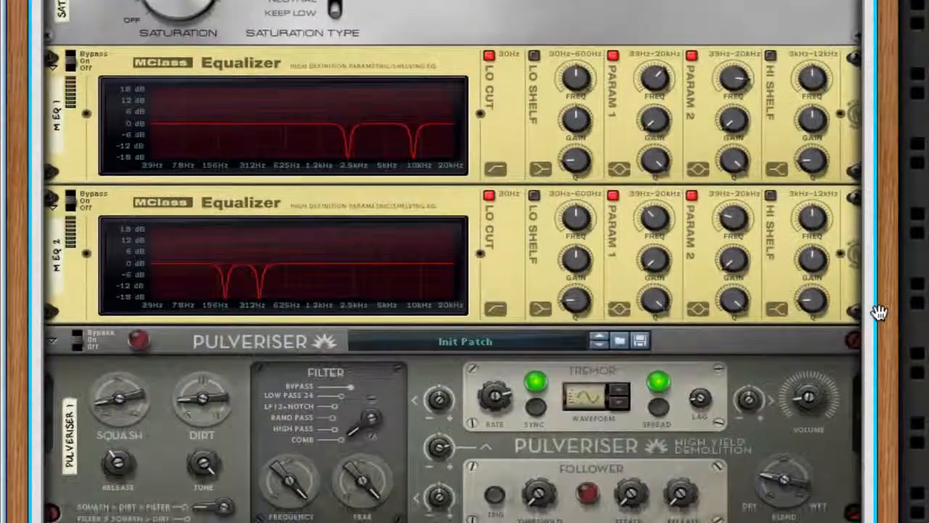
scroll(878, 312, up, 10)
scroll(878, 312, up, 15)
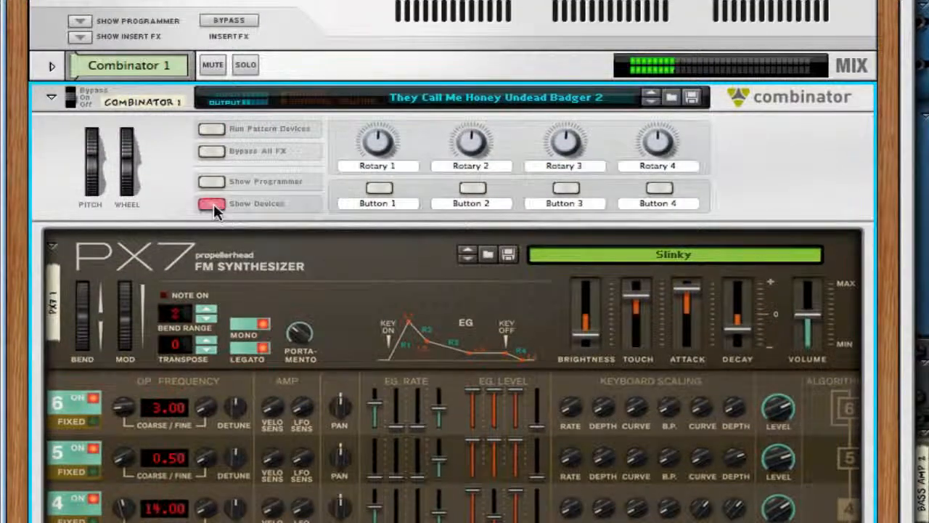
click(212, 204)
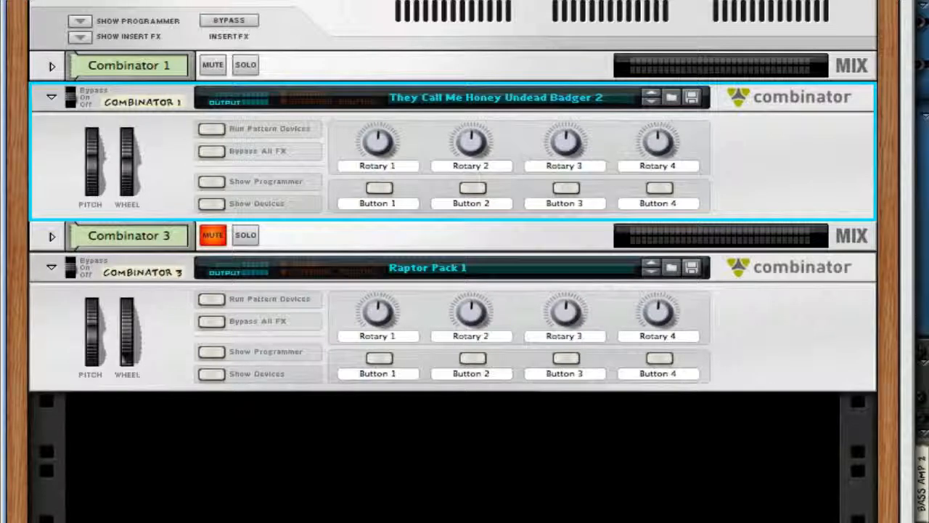
Unmute Combinator 3 and examine the devices inside its Raptor Pack 1 patch, from the PX7 down to the reverb and unison.
click(212, 235)
click(211, 373)
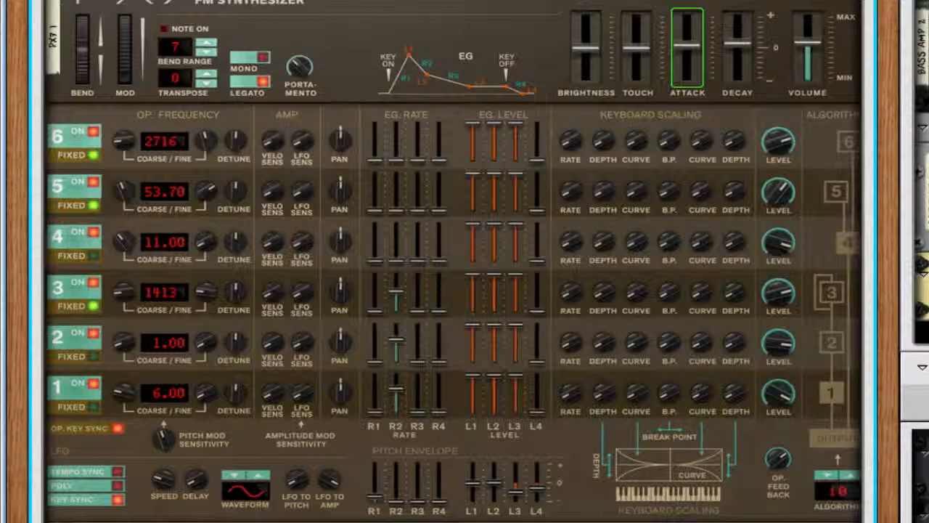
scroll(465, 261, down, 4)
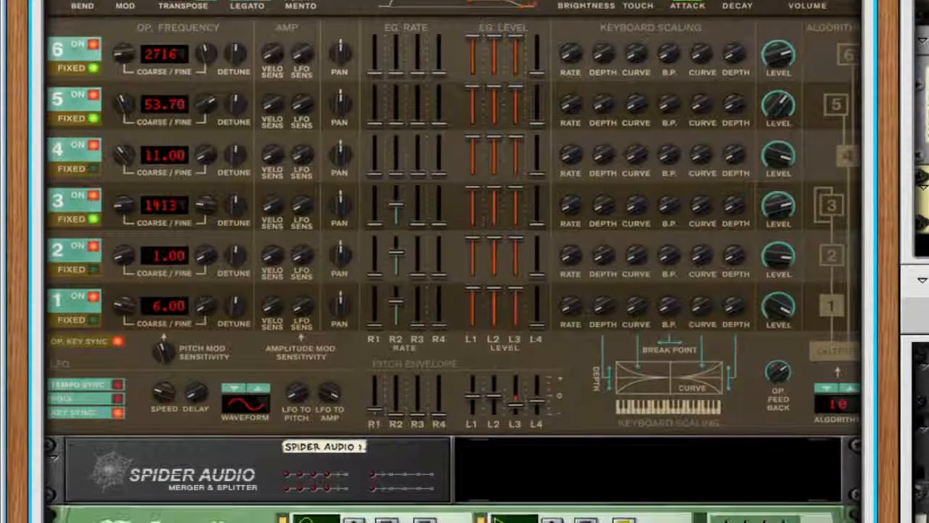
scroll(464, 262, down, 4)
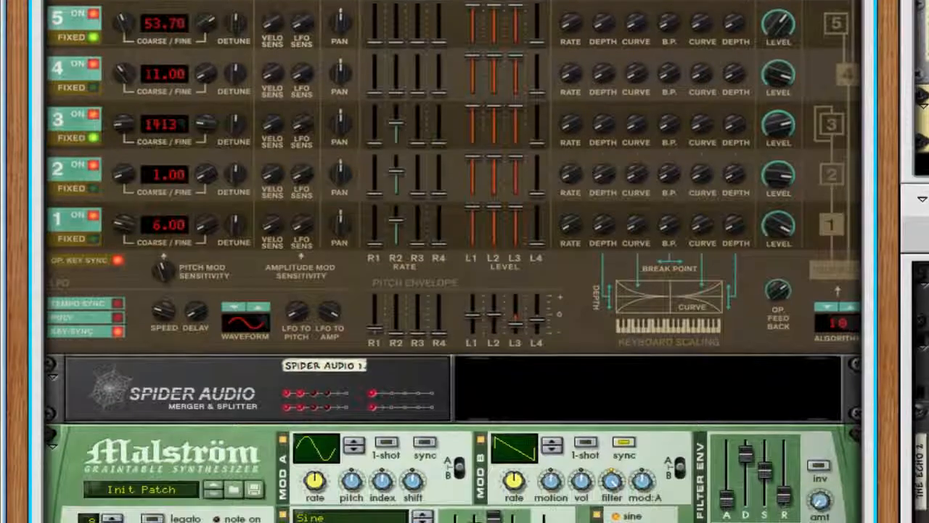
scroll(465, 261, down, 8)
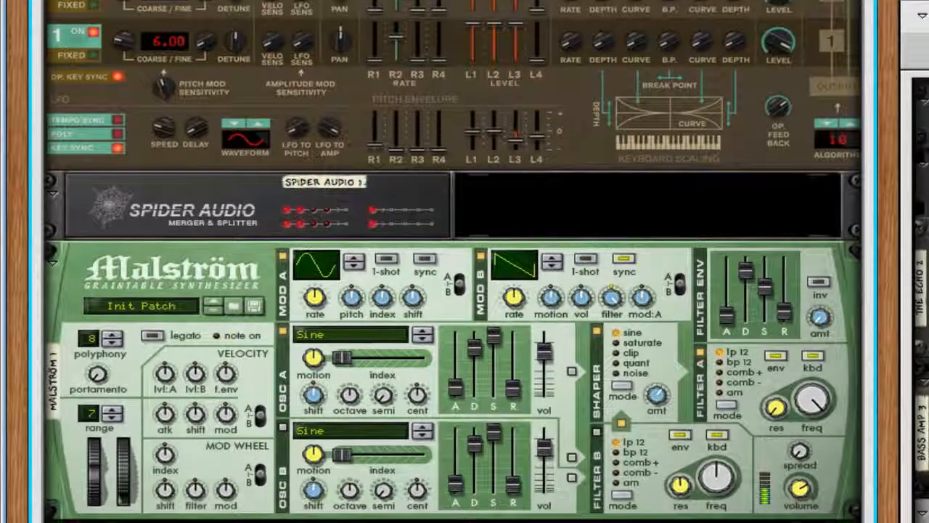
scroll(464, 261, down, 5)
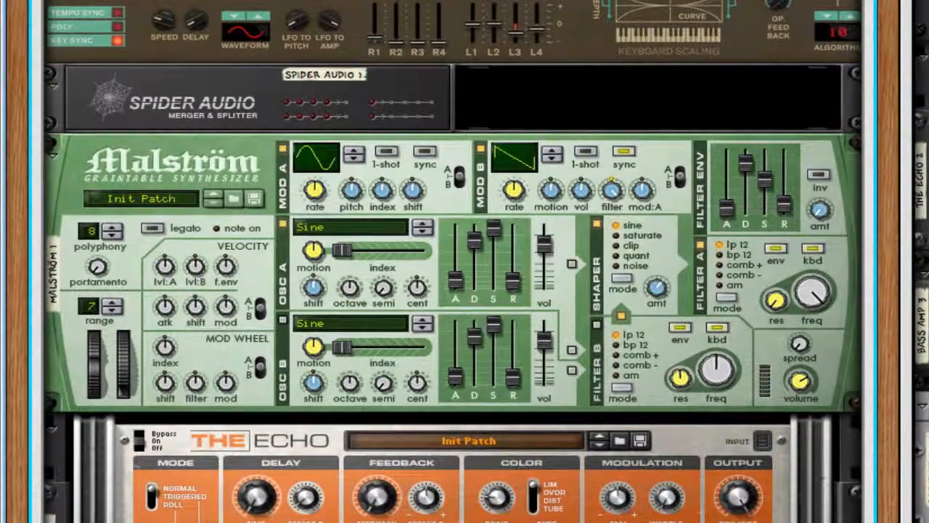
scroll(464, 262, down, 6)
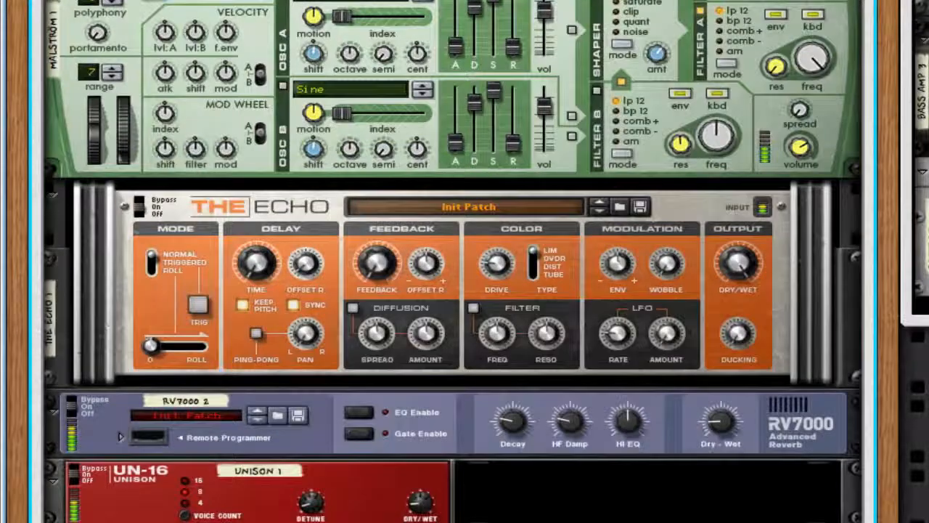
scroll(450, 261, up, 4)
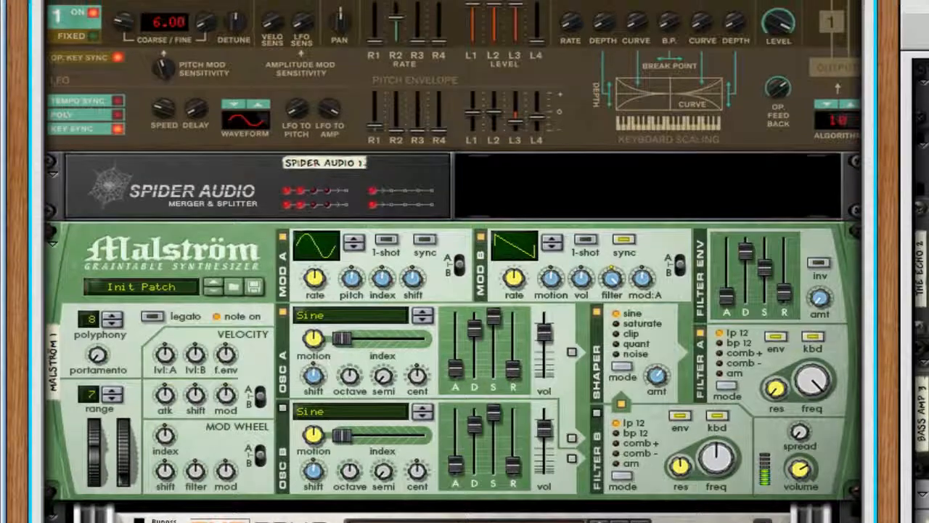
scroll(450, 261, up, 6)
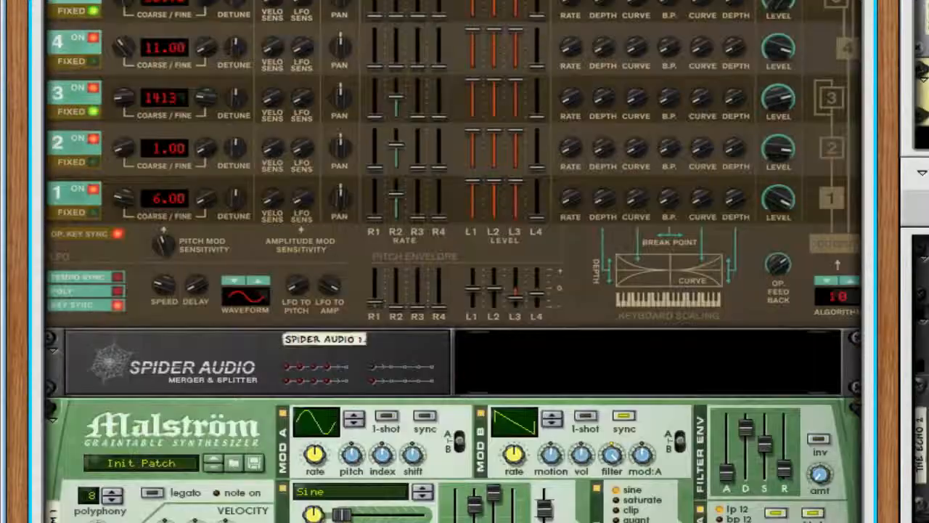
scroll(450, 261, up, 1)
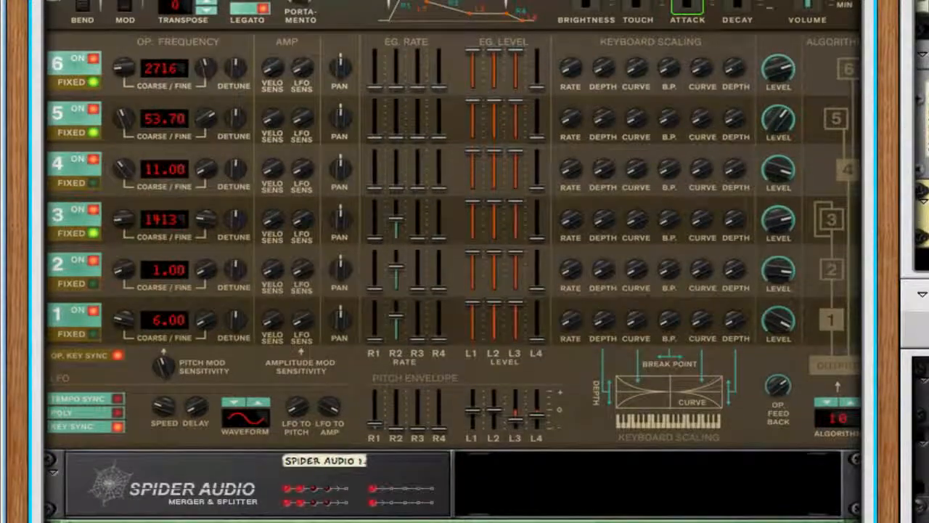
scroll(450, 262, up, 2)
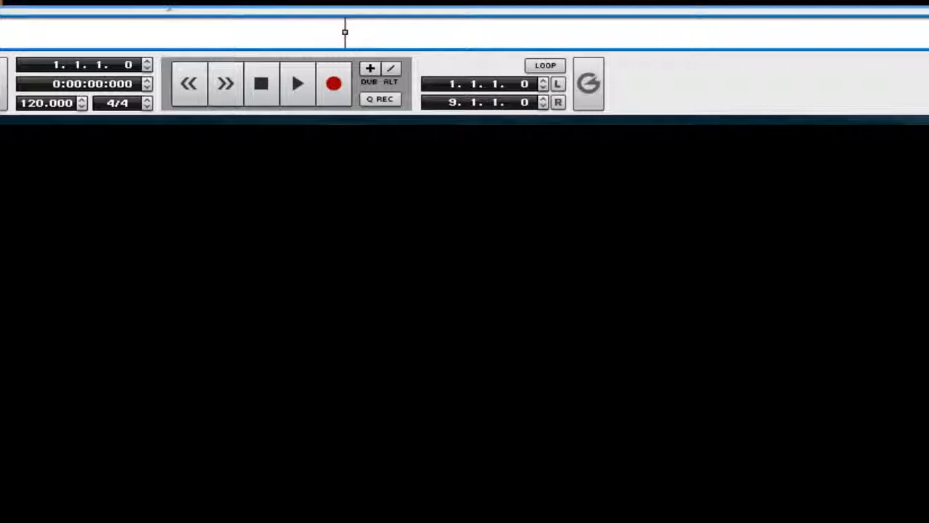
Set the song tempo to 144 BPM.
click(36, 103)
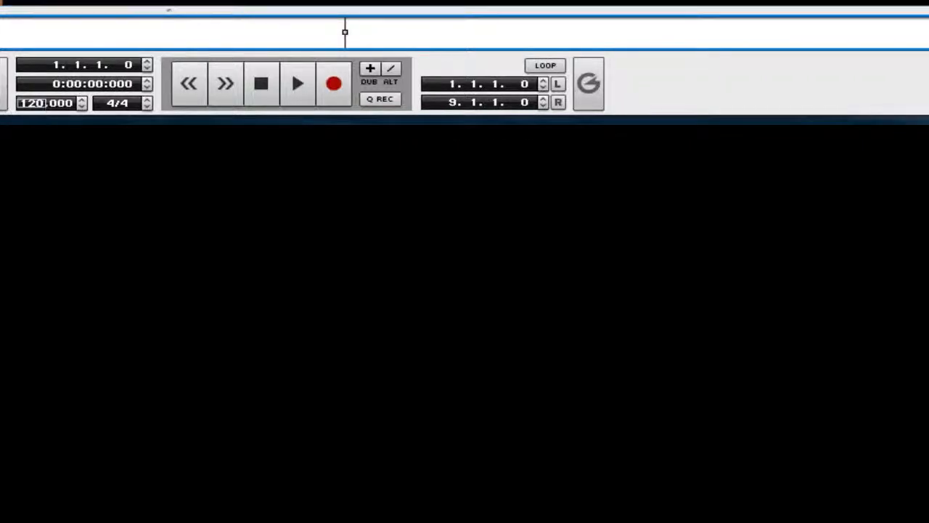
text(144)
key(Return)
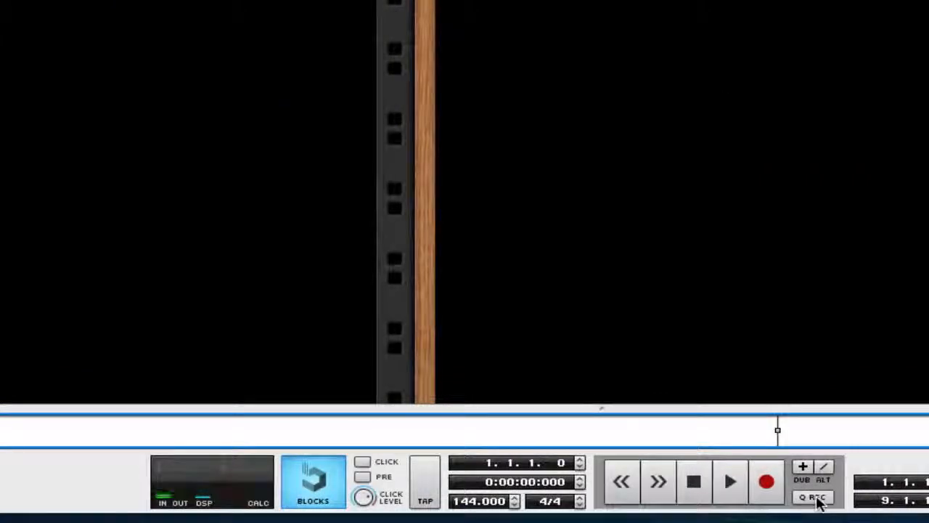
Add a PX7 FM Synthesizer inside the empty Combinator and reset the synth to its initial patch.
click(697, 378)
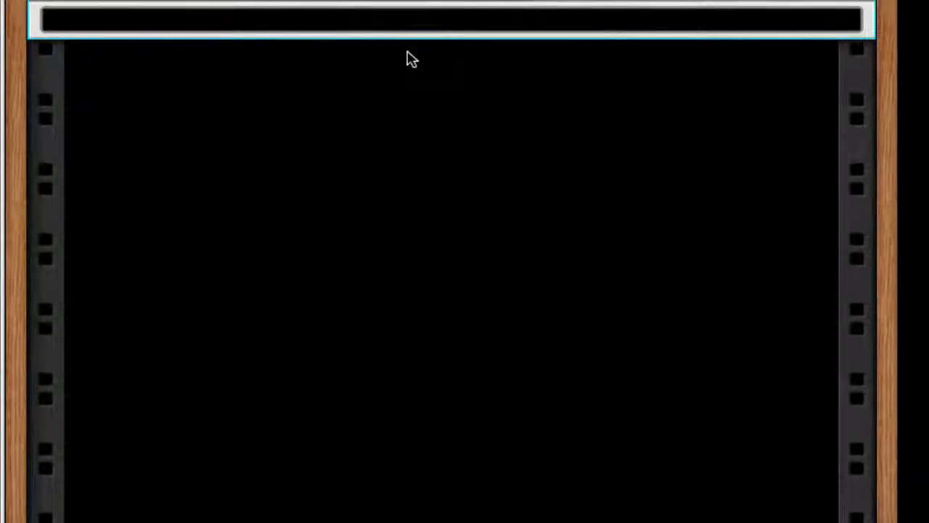
right_click(317, 26)
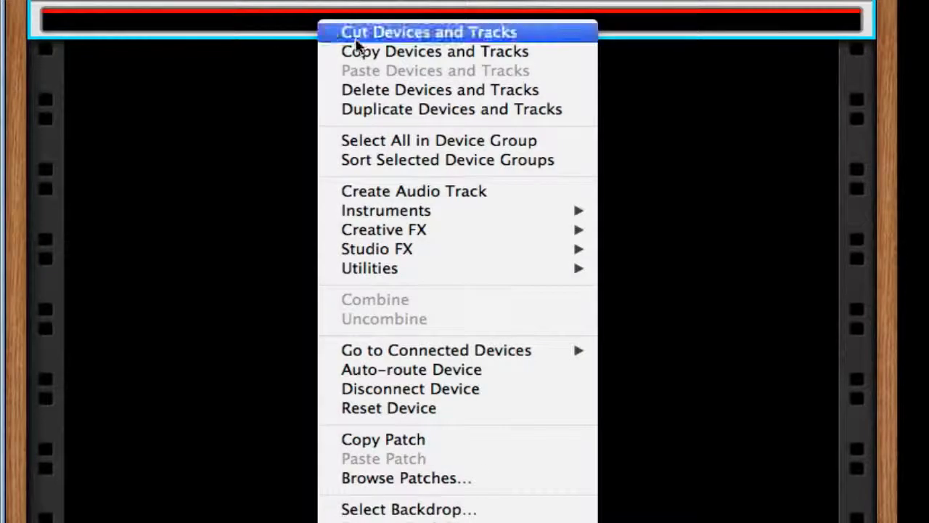
mouse_move(491, 229)
mouse_move(498, 210)
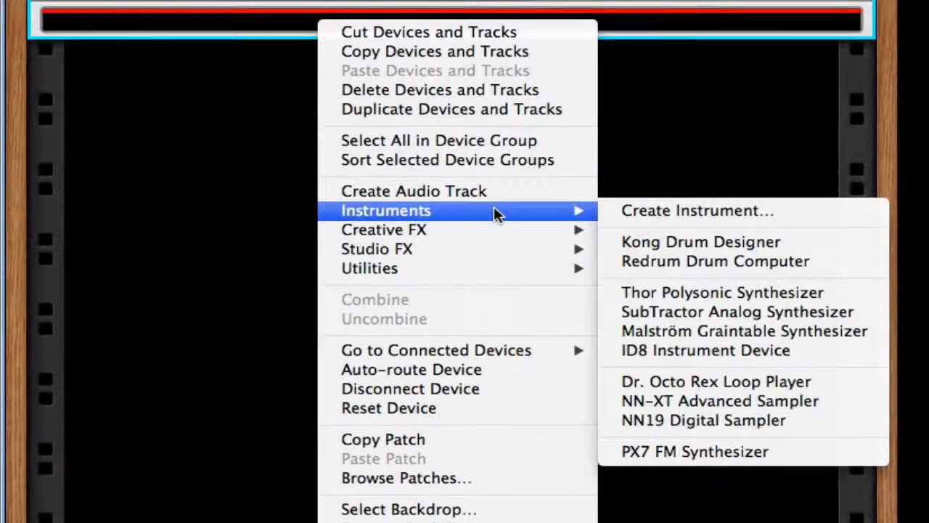
click(695, 456)
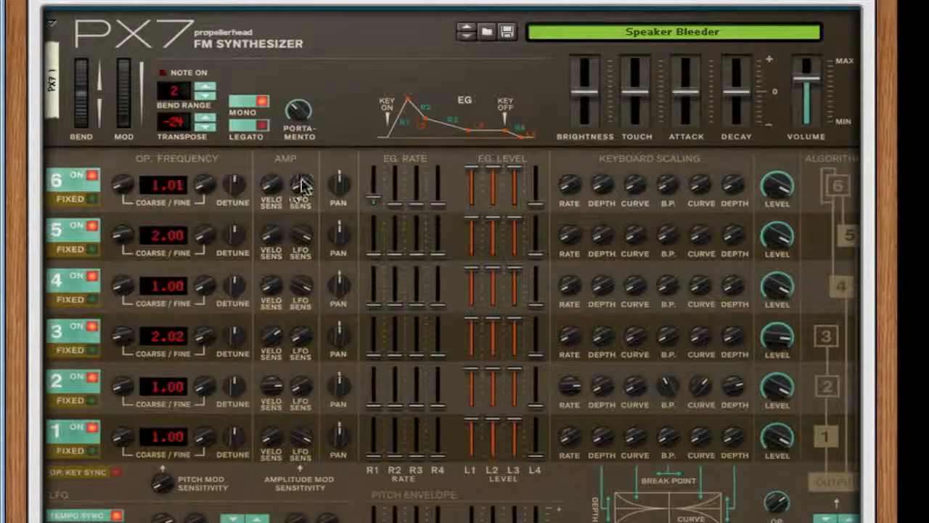
right_click(429, 86)
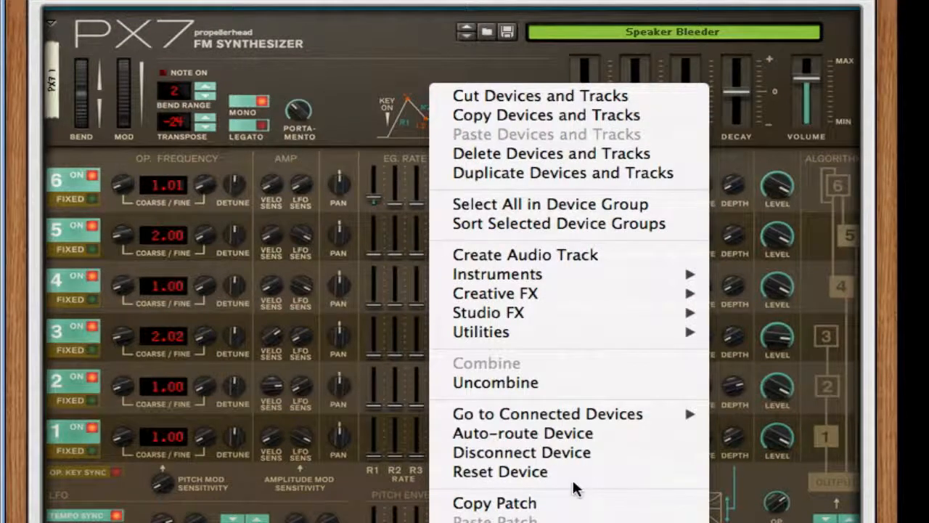
click(501, 472)
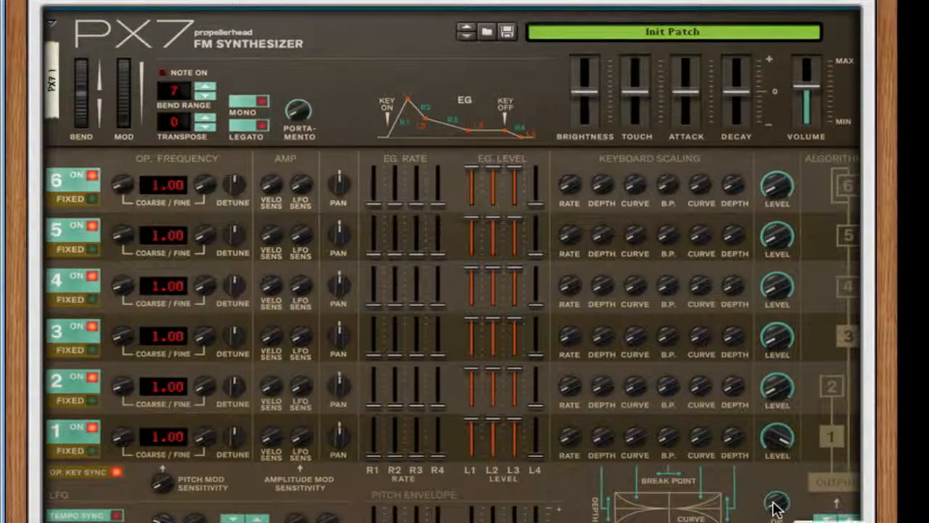
Set the PX7's algorithm to 10.
click(845, 517)
click(845, 518)
click(846, 518)
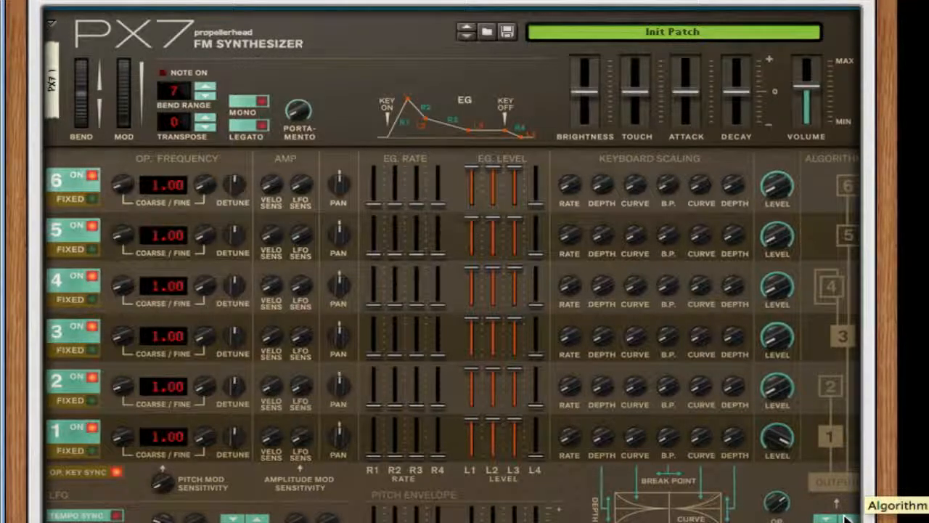
click(845, 518)
click(846, 518)
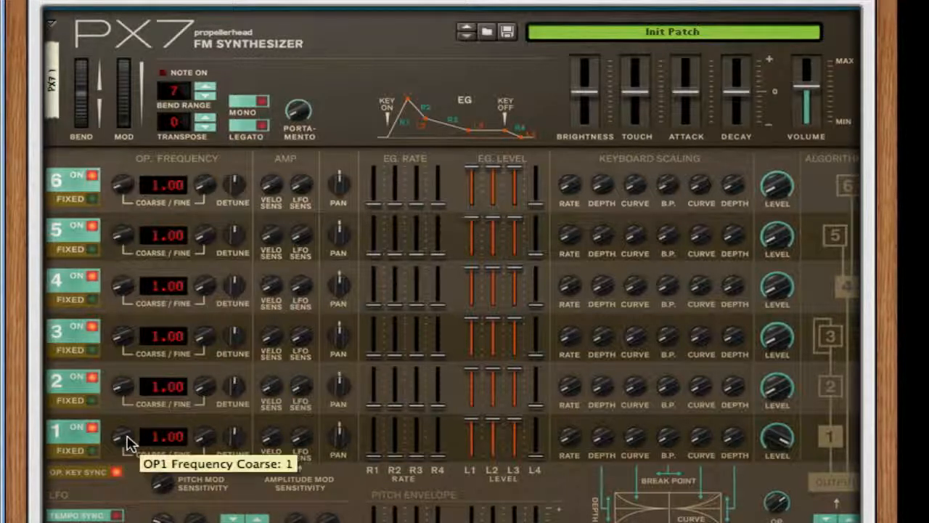
Set operator 1's coarse frequency to 6.00 and move its envelope rate 2 to about halfway.
drag(125, 443, 148, 407)
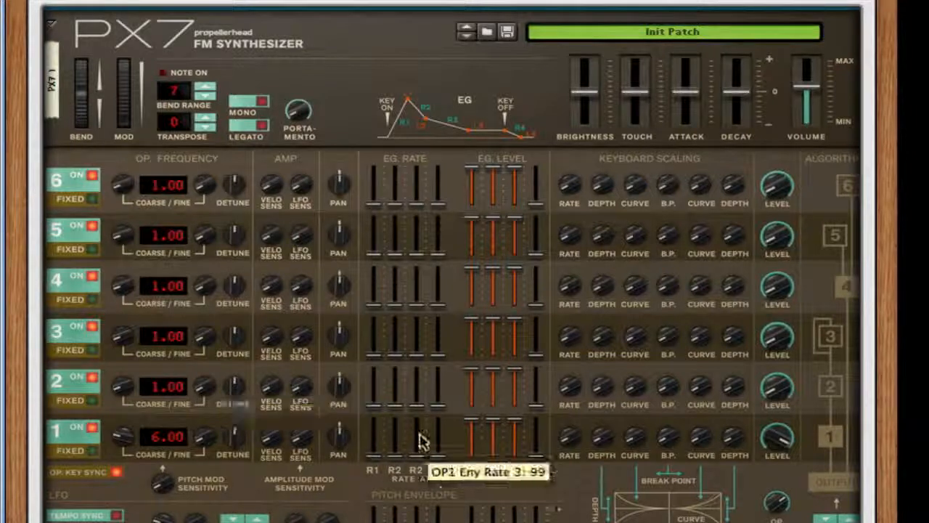
drag(394, 431, 398, 443)
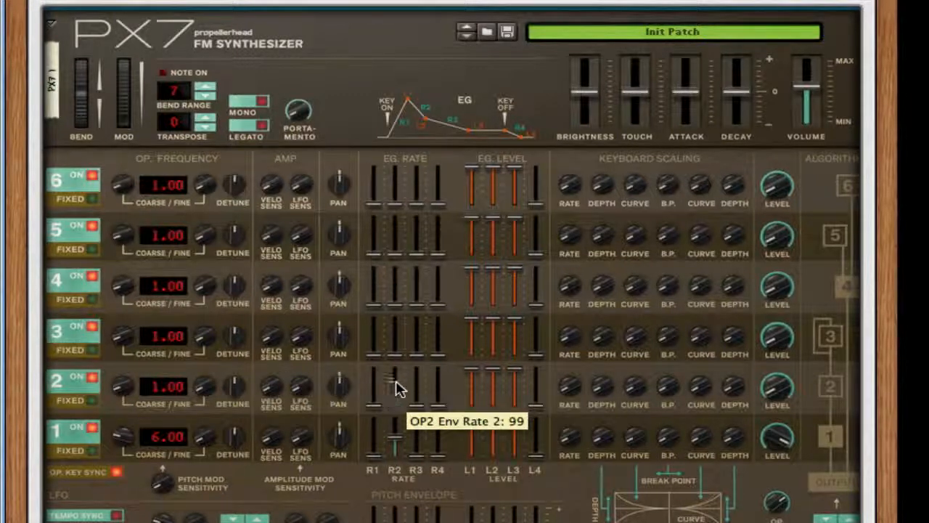
Move operator 2's envelope rate 2 to about halfway and raise operator 2's level.
drag(394, 388, 399, 390)
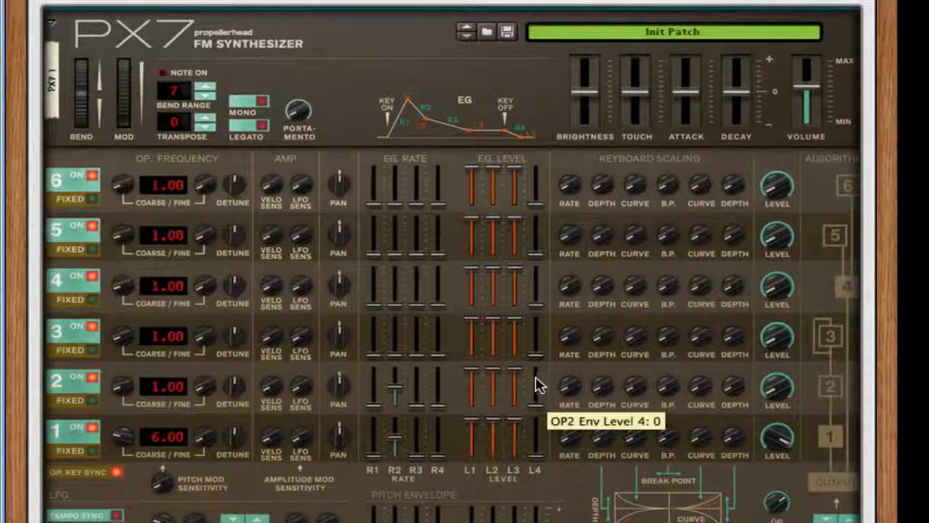
drag(398, 394, 406, 389)
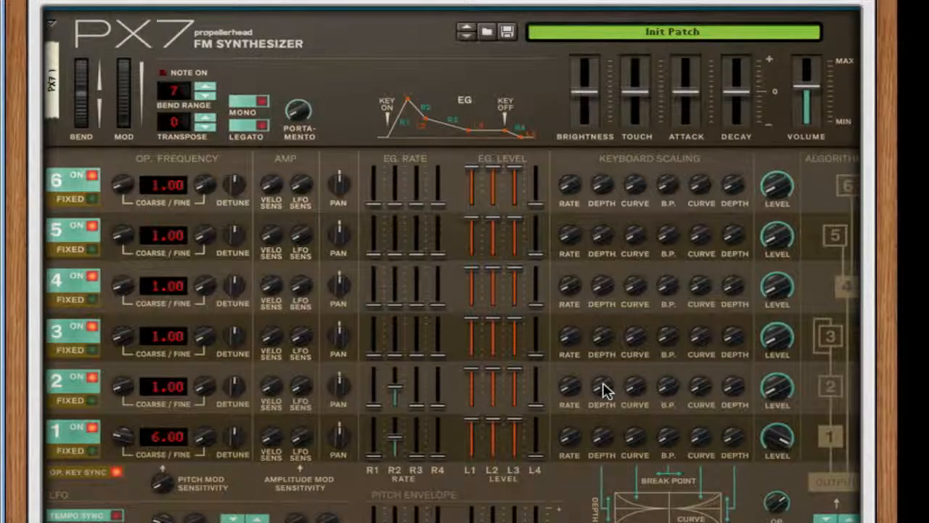
drag(788, 384, 775, 146)
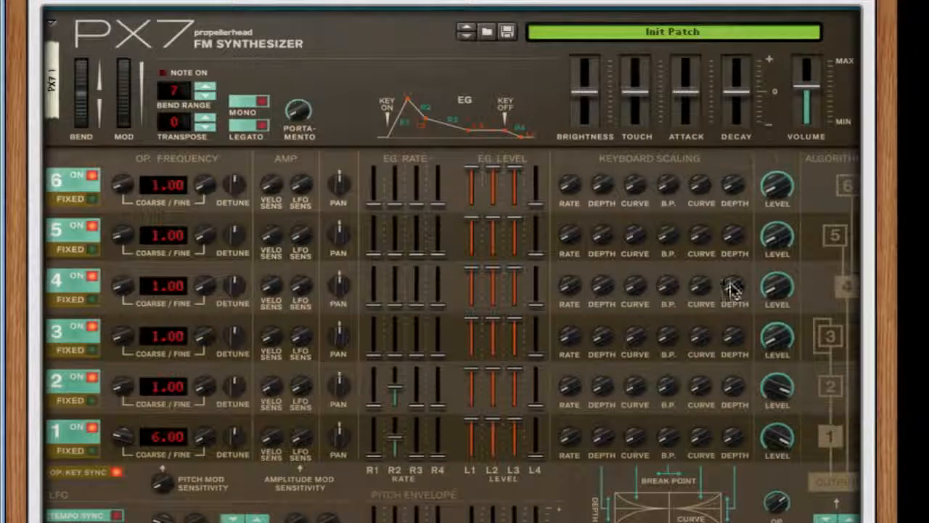
Switch operator 3 to fixed frequency and set it to 1413 using the coarse and fine controls, with fine at 15.
click(99, 350)
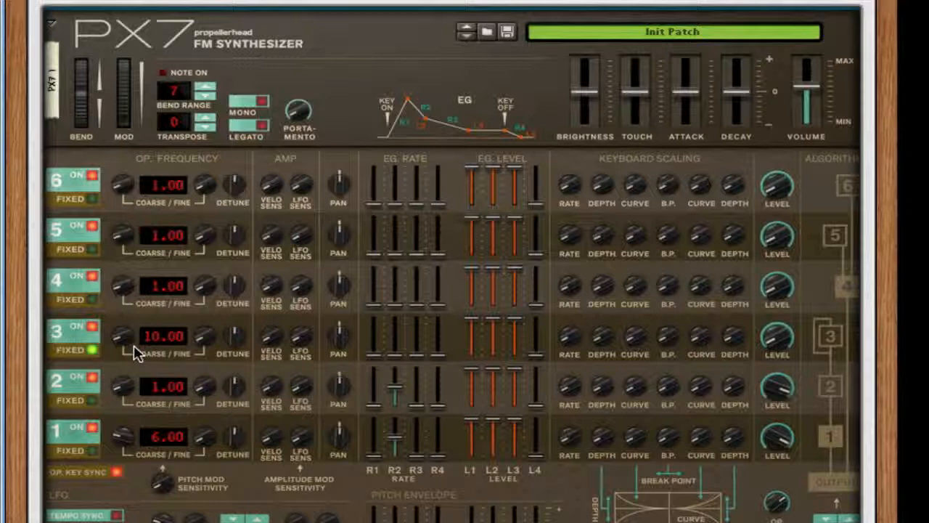
mouse_move(124, 331)
mouse_down()
mouse_move(124, 312)
mouse_move(123, 324)
mouse_up()
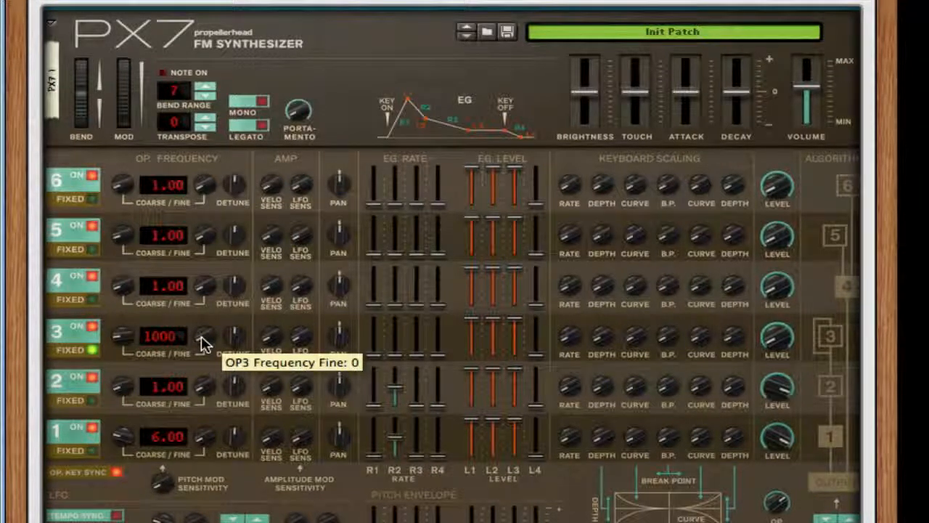
drag(205, 344, 215, 305)
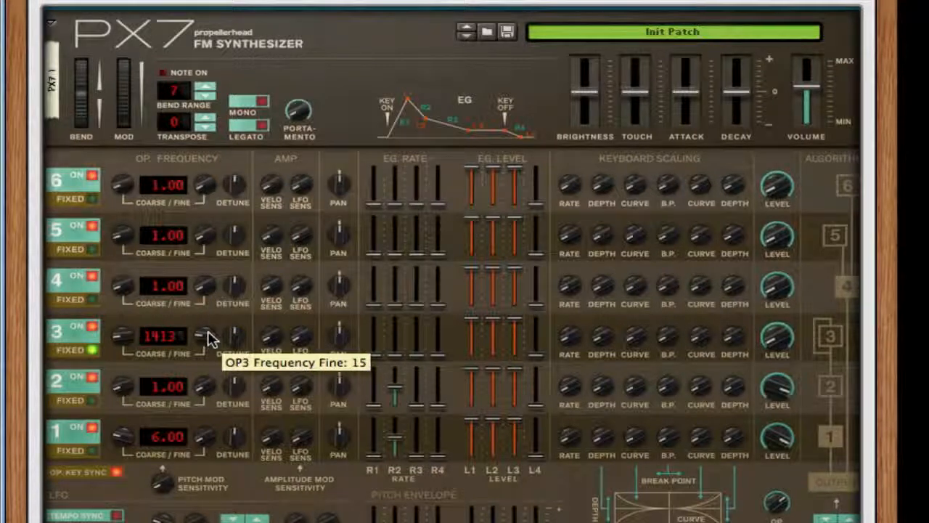
Set operator 3's envelope rate 2 to about halfway and raise its output level to about 80.
click(397, 339)
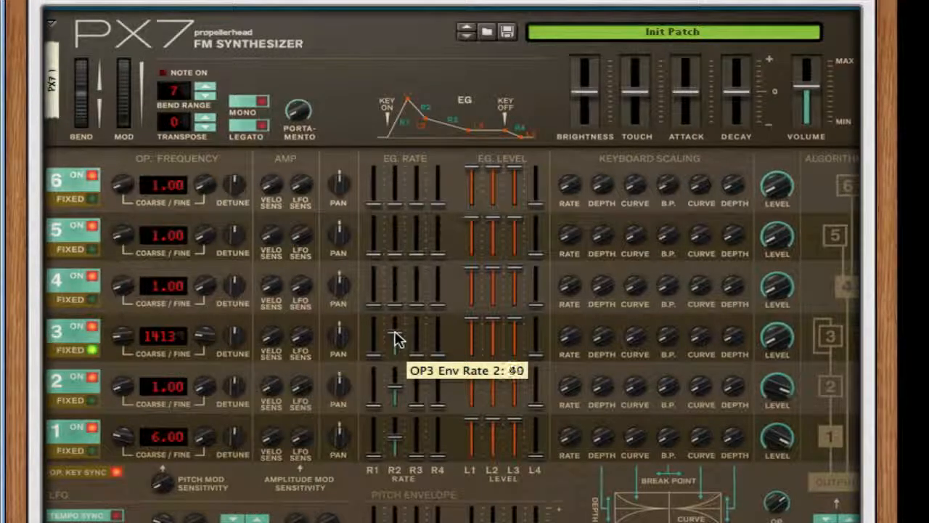
drag(398, 336, 398, 343)
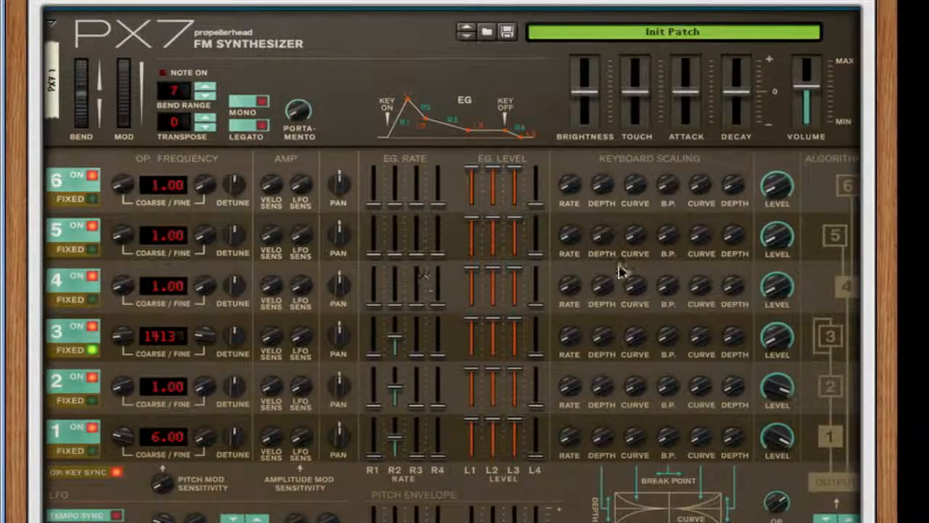
drag(778, 335, 772, 125)
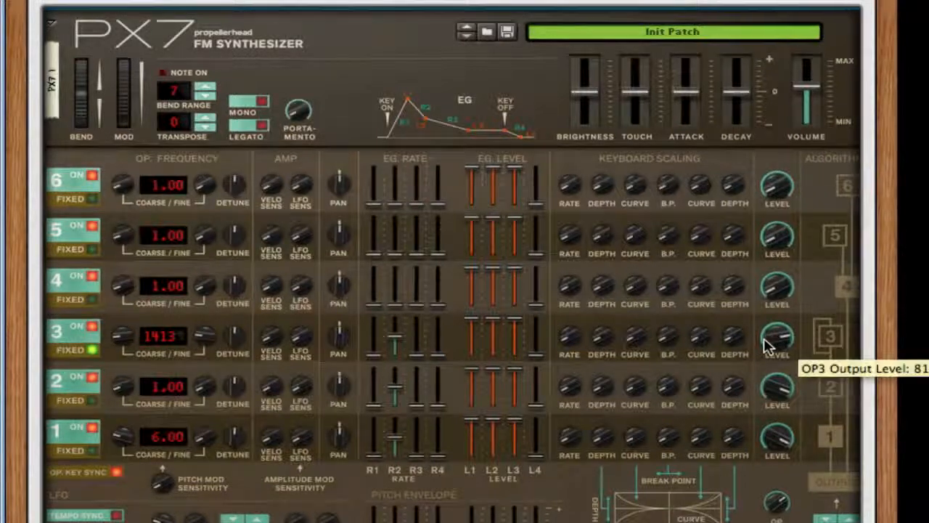
drag(768, 335, 768, 350)
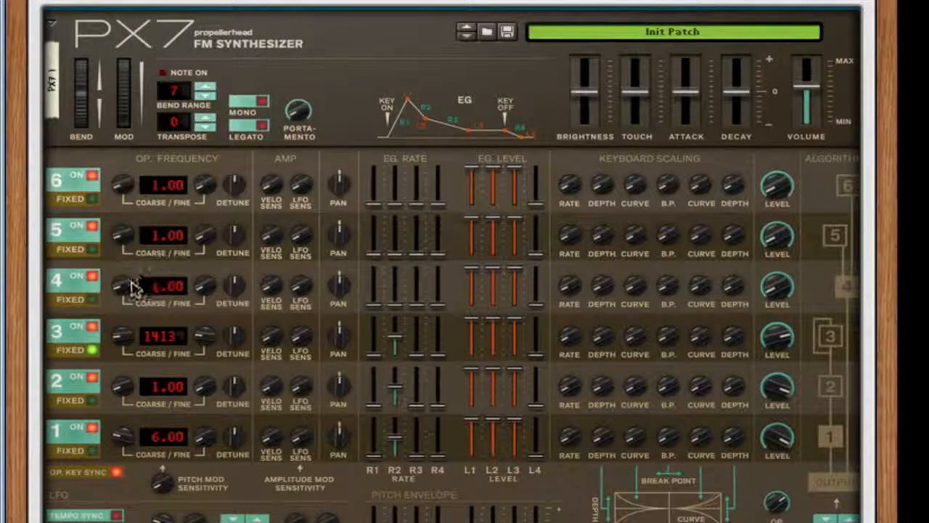
Set operator 4's coarse frequency to 11.00 and raise its output level to nearly full.
drag(133, 284, 141, 198)
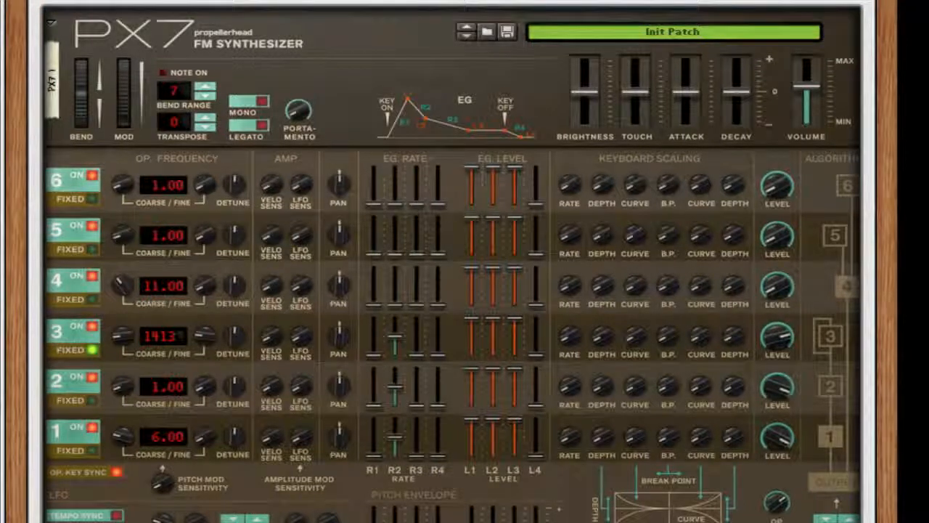
drag(788, 289, 807, 46)
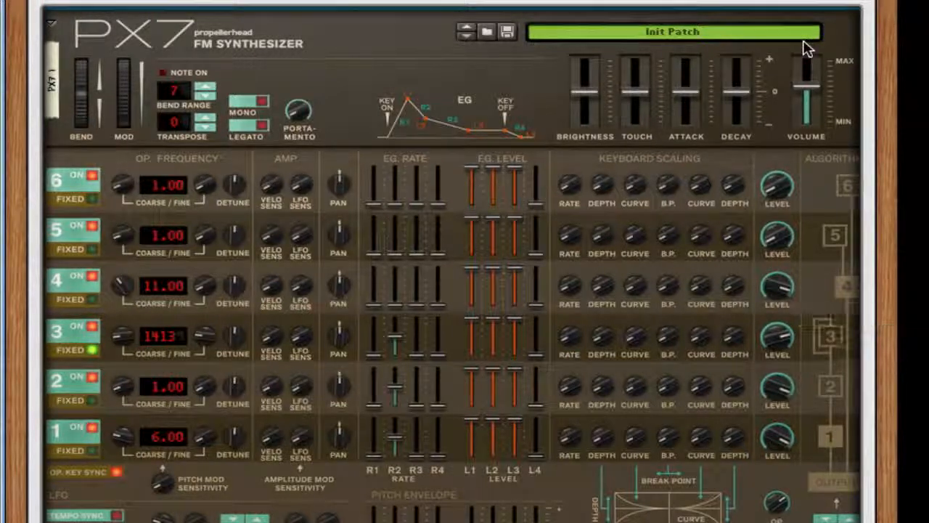
Switch operator 5 to fixed frequency, set it to 53.70 with the coarse and fine controls, and raise its level past halfway.
click(93, 250)
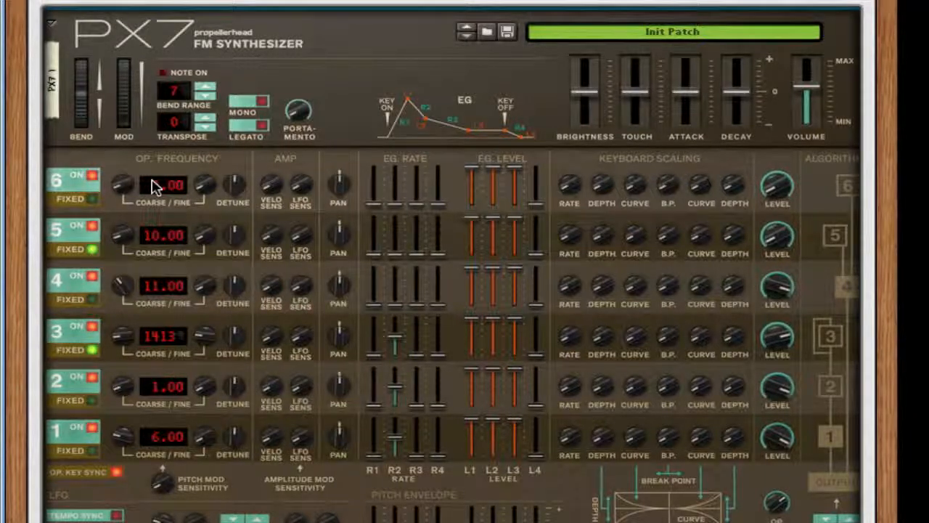
drag(124, 235, 128, 198)
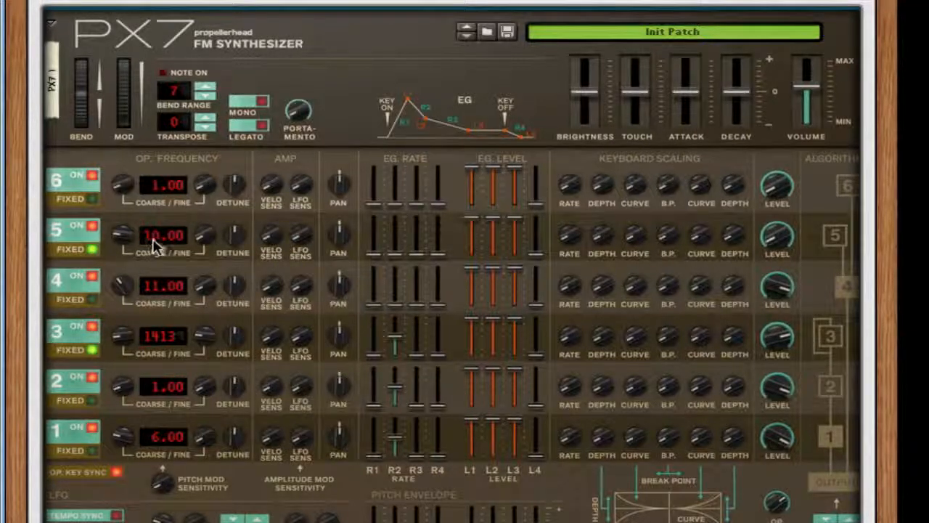
drag(204, 235, 249, 48)
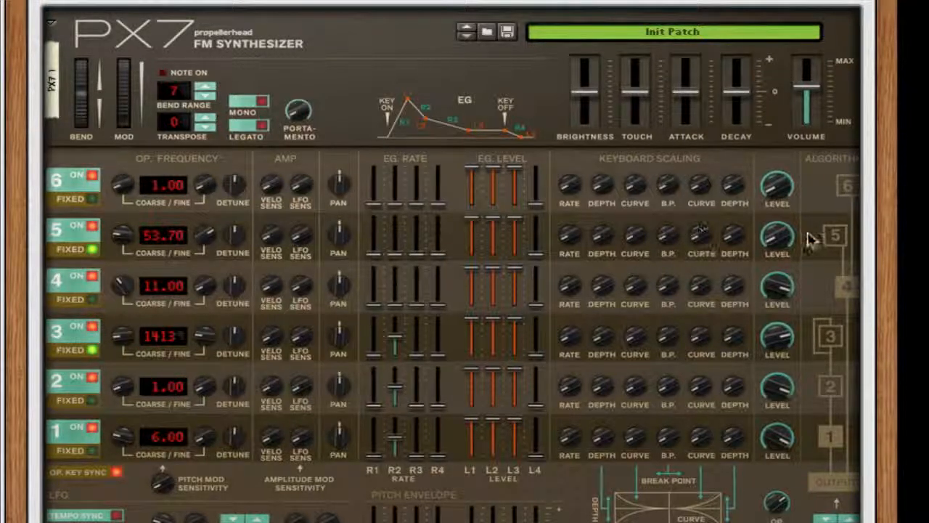
drag(782, 234, 792, 72)
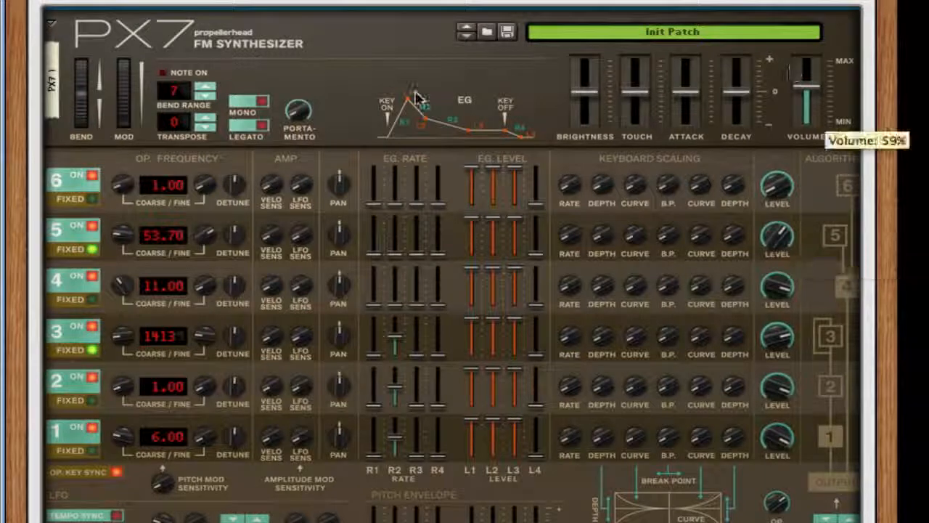
Switch operator 6 to fixed frequency, set it to 2716 with the coarse and fine controls, and set its output level to 78.
click(90, 202)
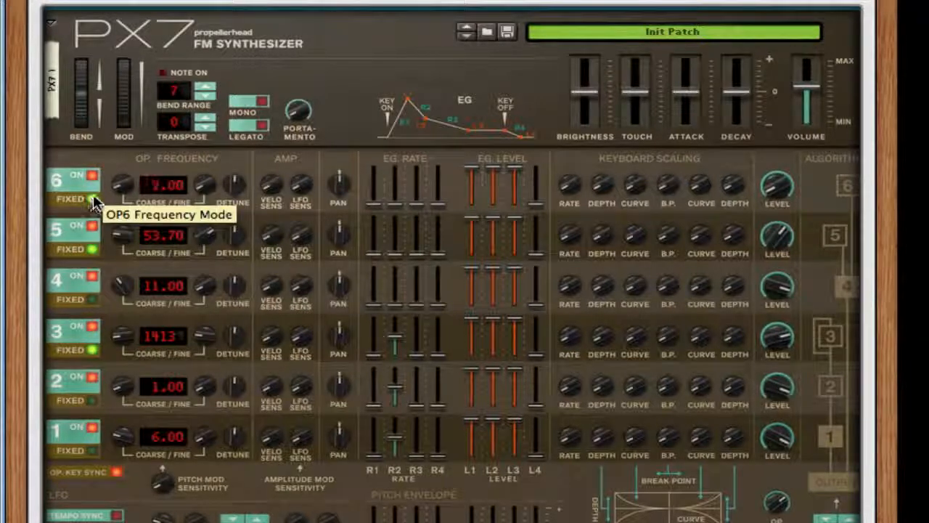
drag(126, 182, 131, 175)
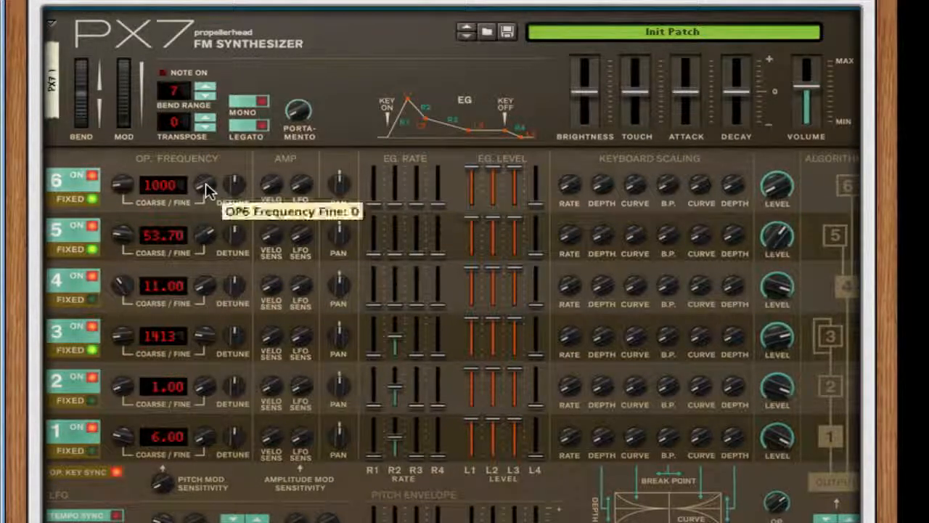
drag(207, 188, 240, 76)
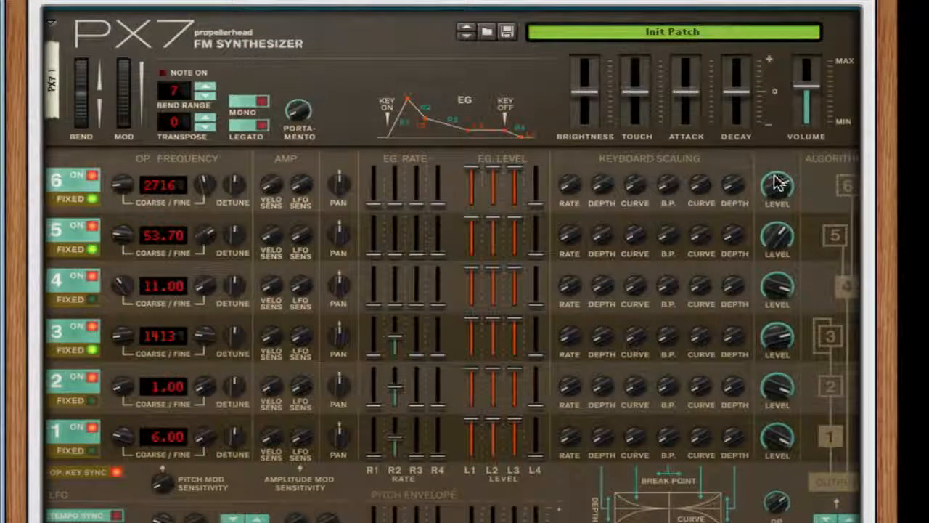
mouse_move(778, 186)
drag(775, 179, 776, 176)
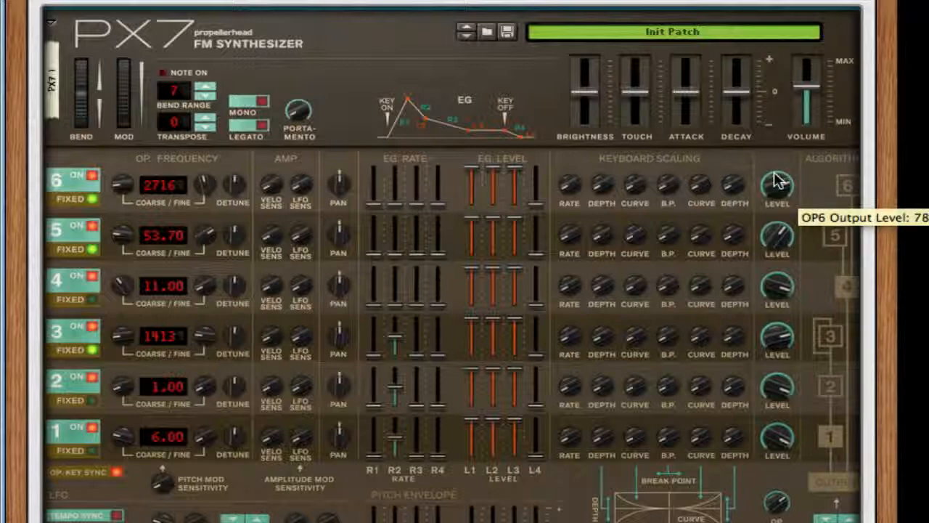
Lower pitch envelope levels 3 and 4 slightly below zero and raise the PX7's pitch mod sensitivity.
scroll(792, 388, down, 2)
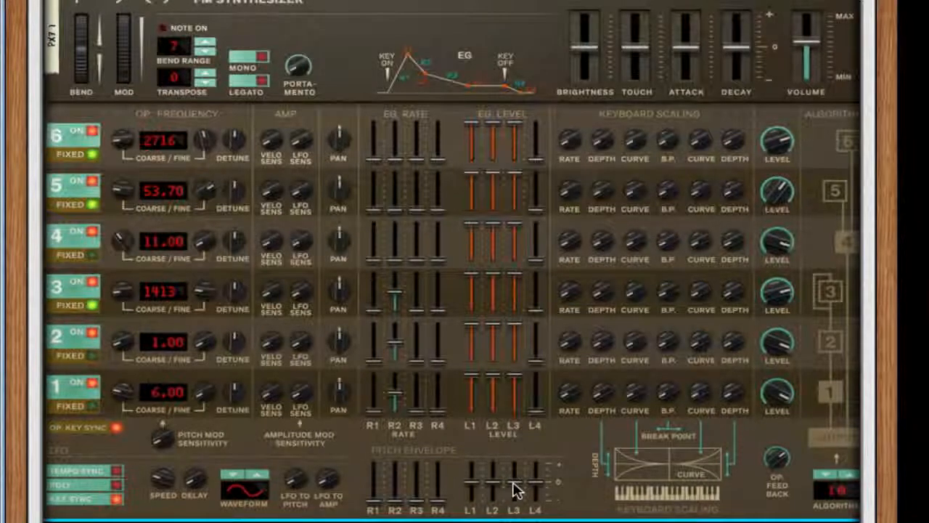
drag(513, 482, 513, 492)
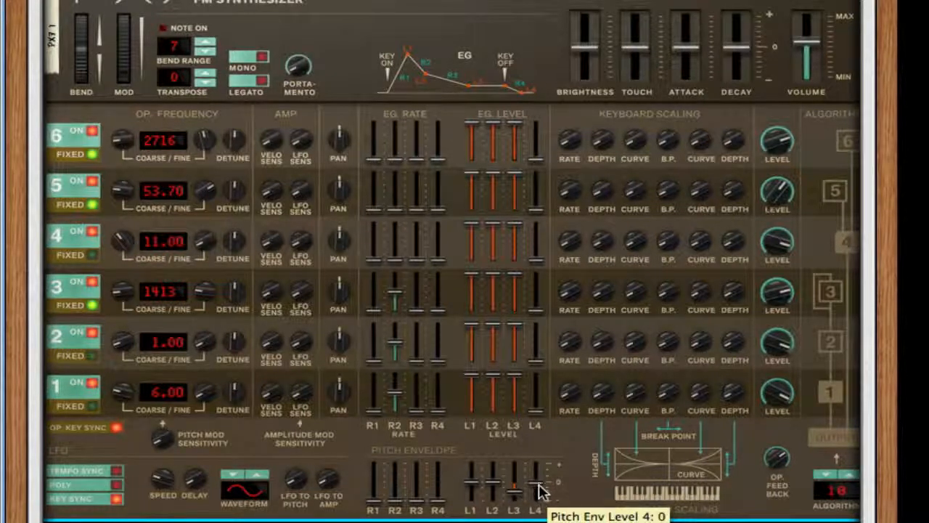
drag(538, 486, 539, 488)
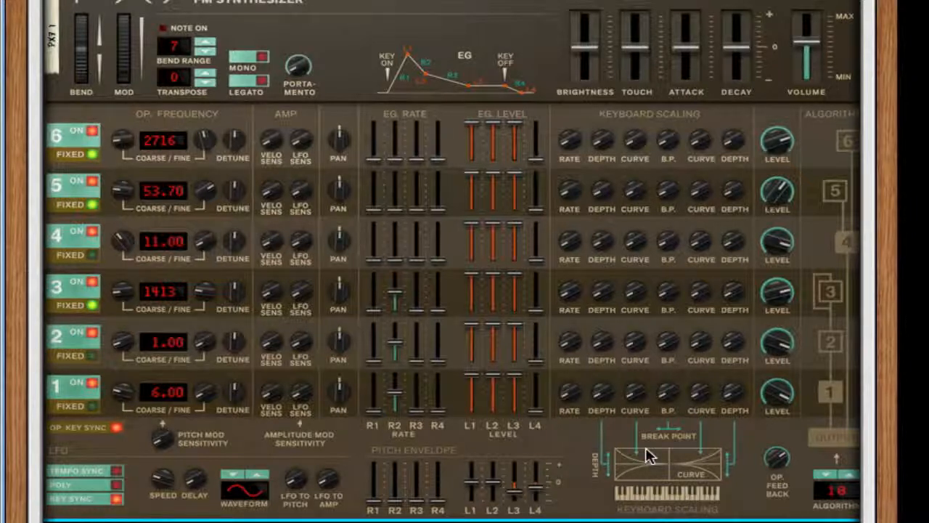
drag(160, 438, 180, 342)
Add a Spider Audio Merger & Splitter below the PX7 inside the Combinator.
right_click(572, 439)
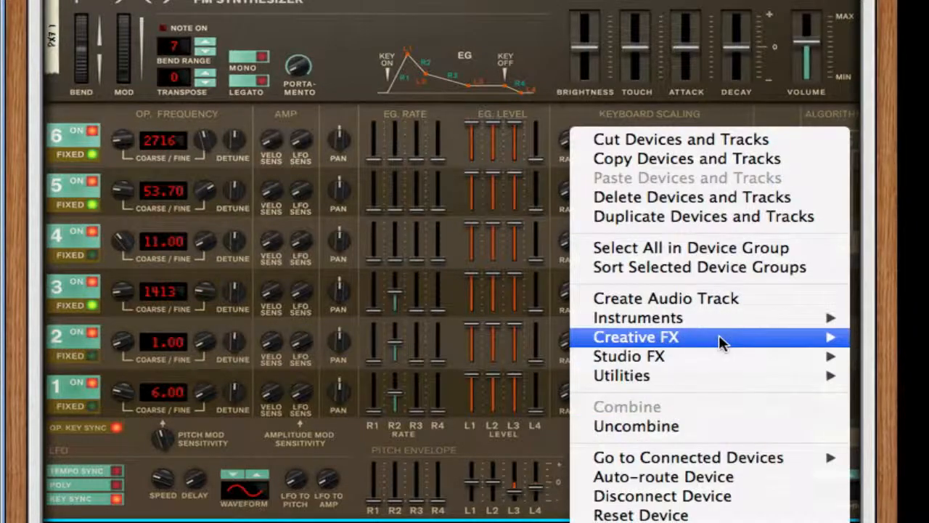
mouse_move(718, 354)
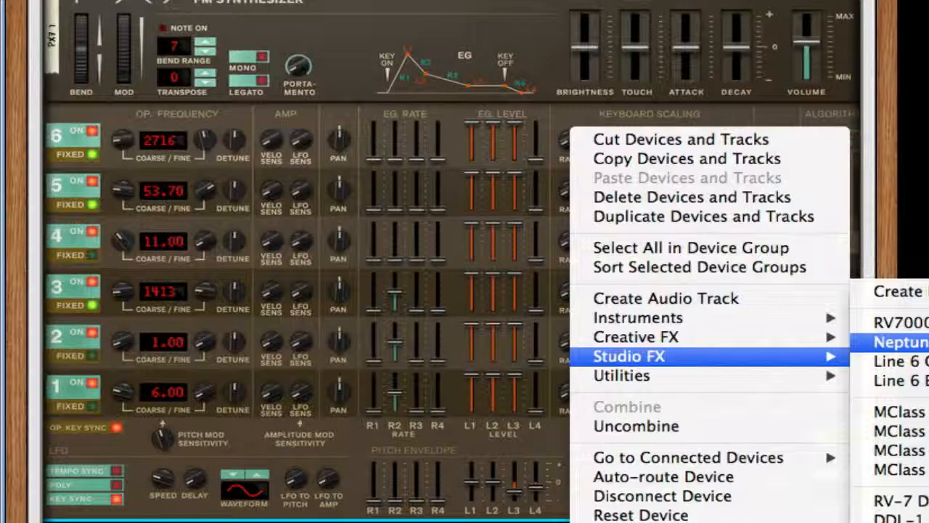
mouse_move(786, 376)
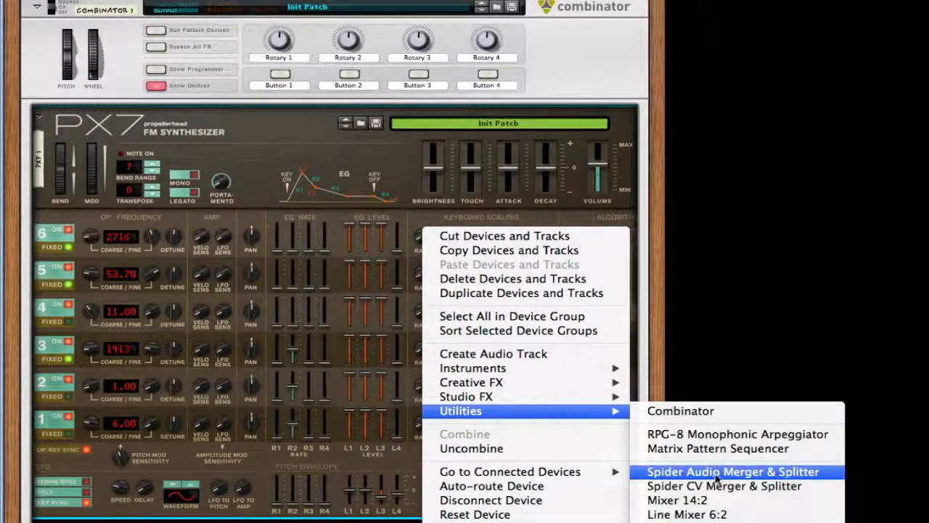
click(717, 479)
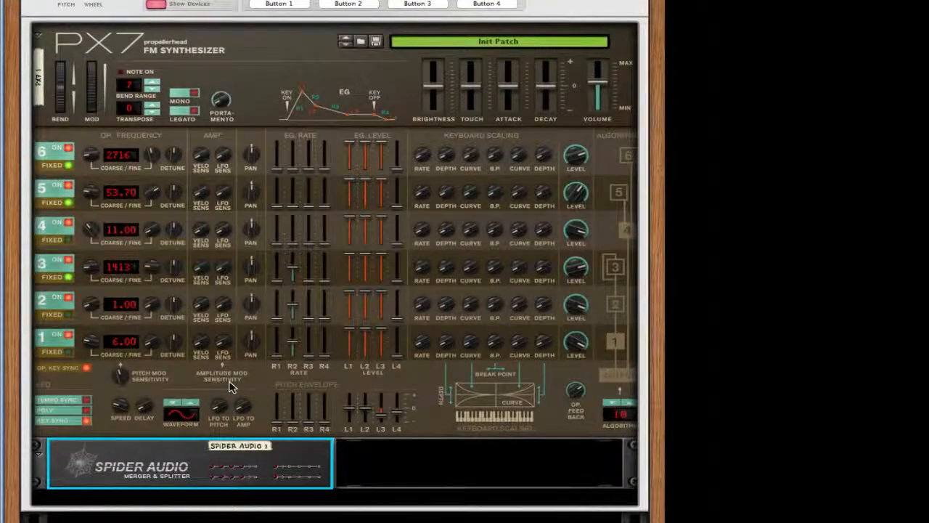
Route the PX7's stereo output through the Spider's merger into its splitter, and from the last split output to the Combinator's From Devices inputs.
key(Tab)
drag(515, 80, 93, 465)
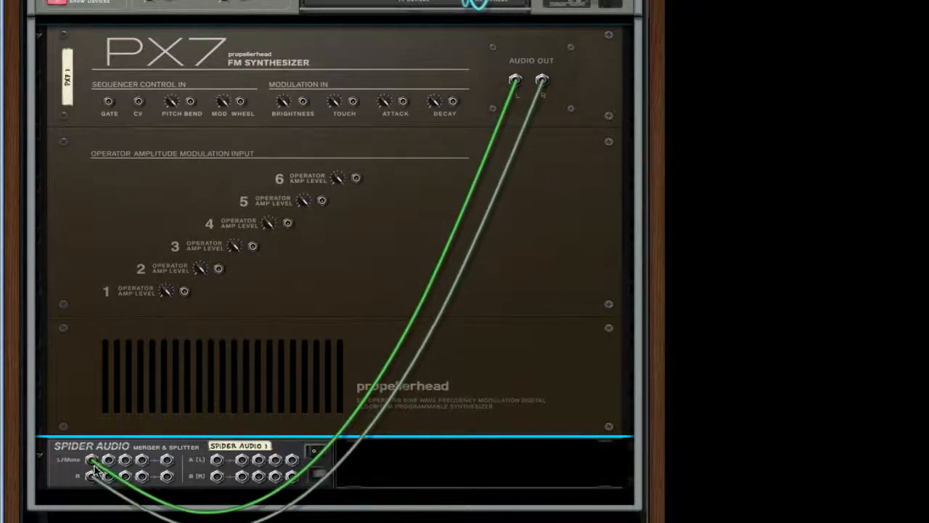
drag(165, 460, 218, 461)
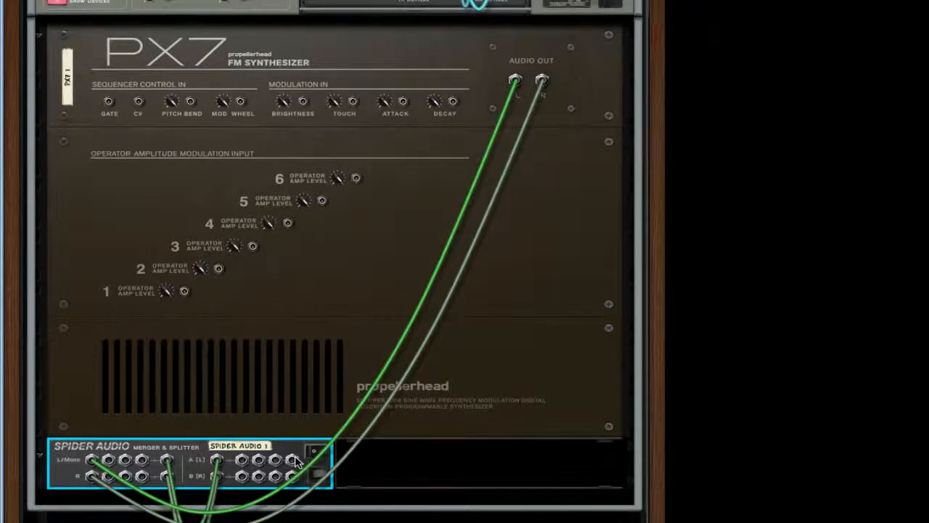
drag(296, 461, 476, 2)
key(Tab)
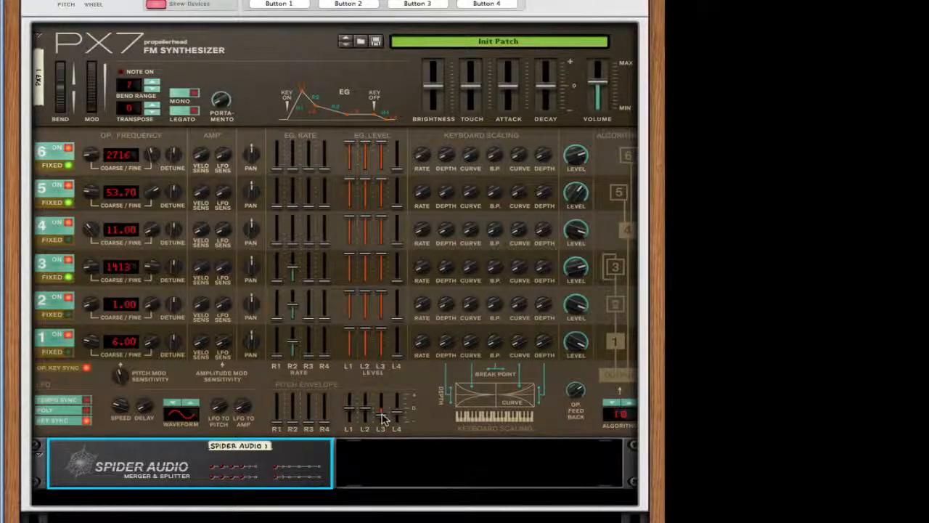
Add a Malström below the Spider Audio and connect its main outputs to the merger's second input pair.
scroll(291, 440, down, 1)
right_click(291, 439)
mouse_move(438, 445)
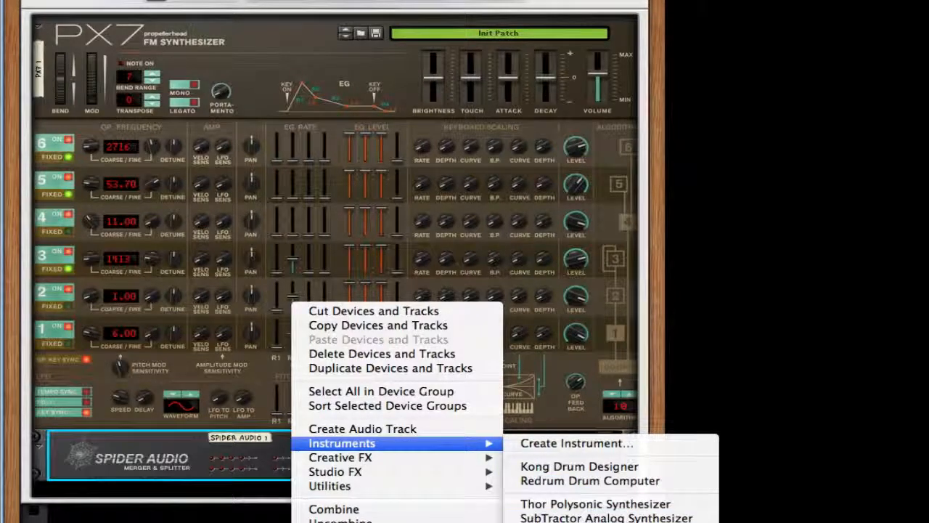
click(532, 522)
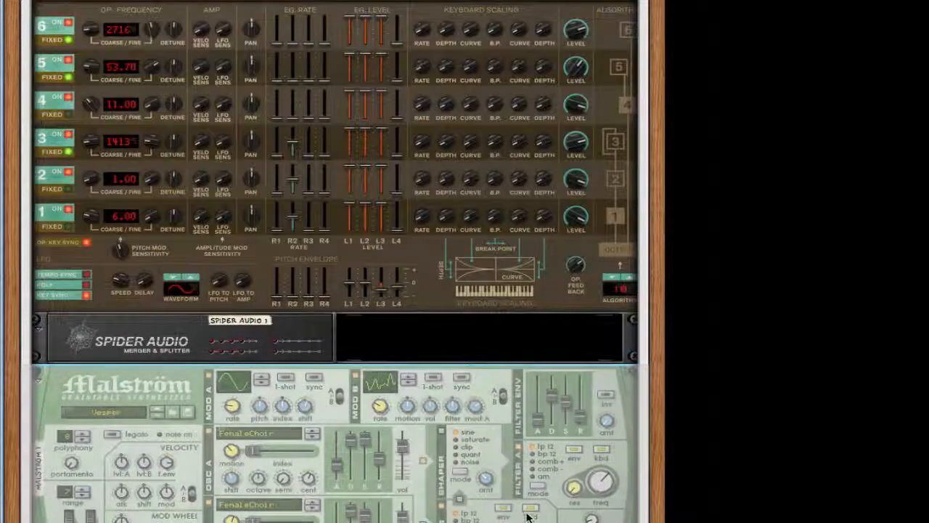
key(Tab)
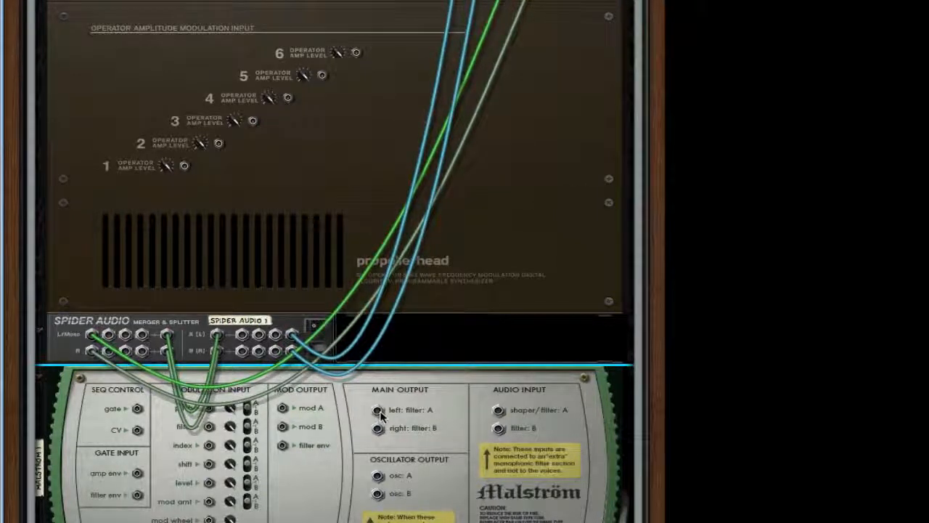
drag(378, 411, 109, 335)
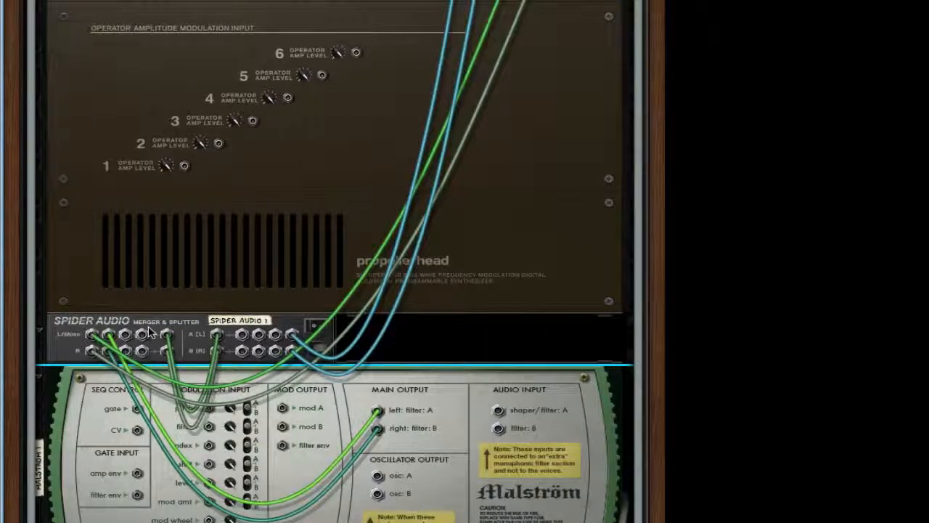
key(Tab)
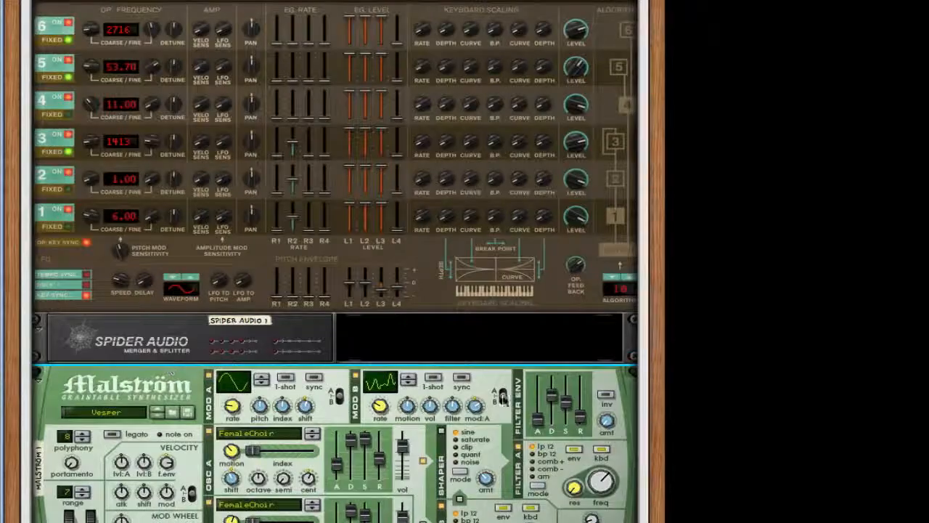
Reset the Malström to its Init Patch, and fold the PX7 and Malström in the rack.
scroll(493, 406, down, 1)
right_click(192, 412)
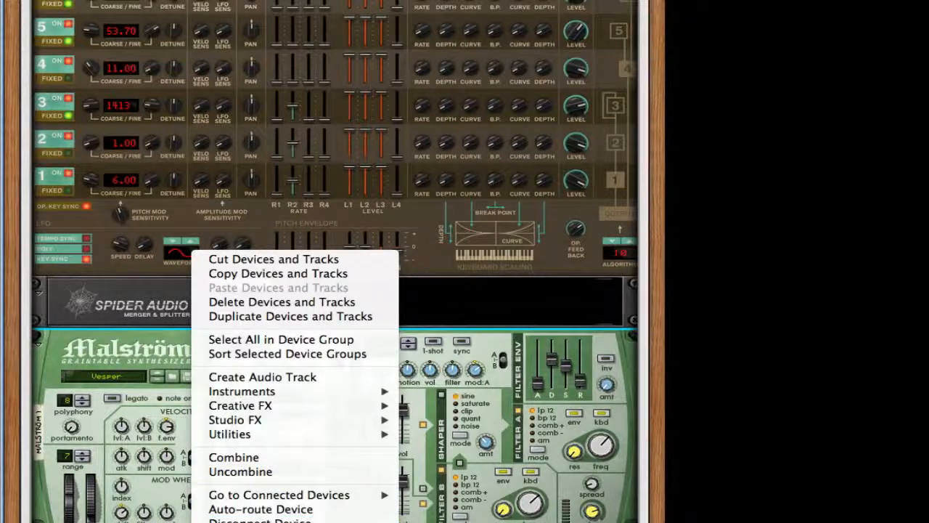
click(283, 522)
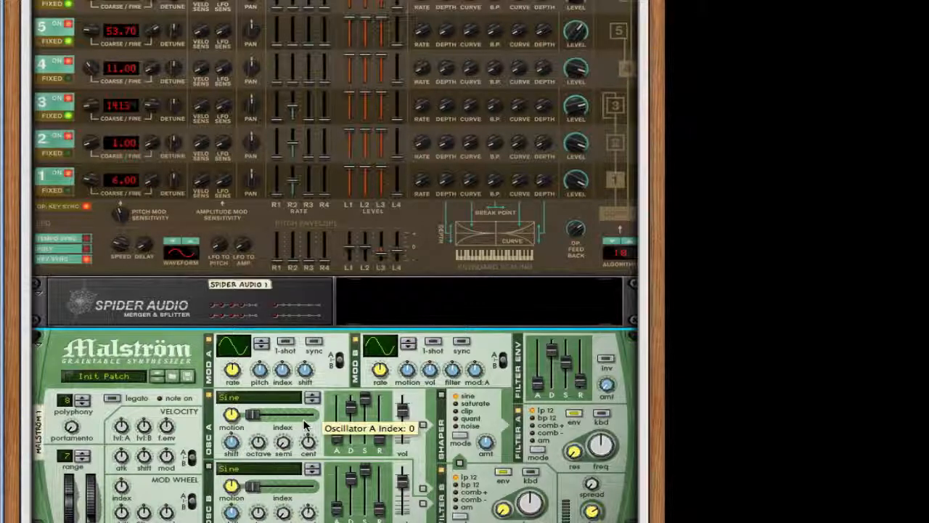
scroll(305, 424, down, 3)
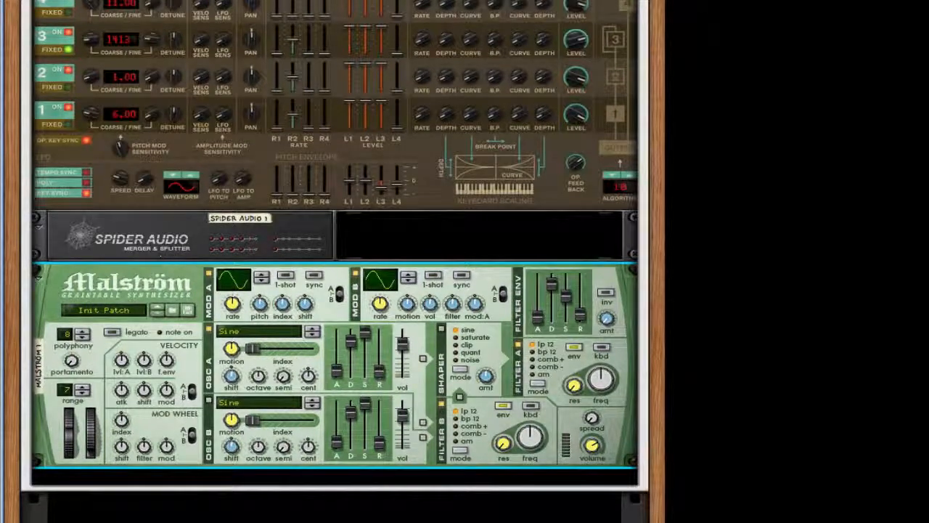
click(39, 279)
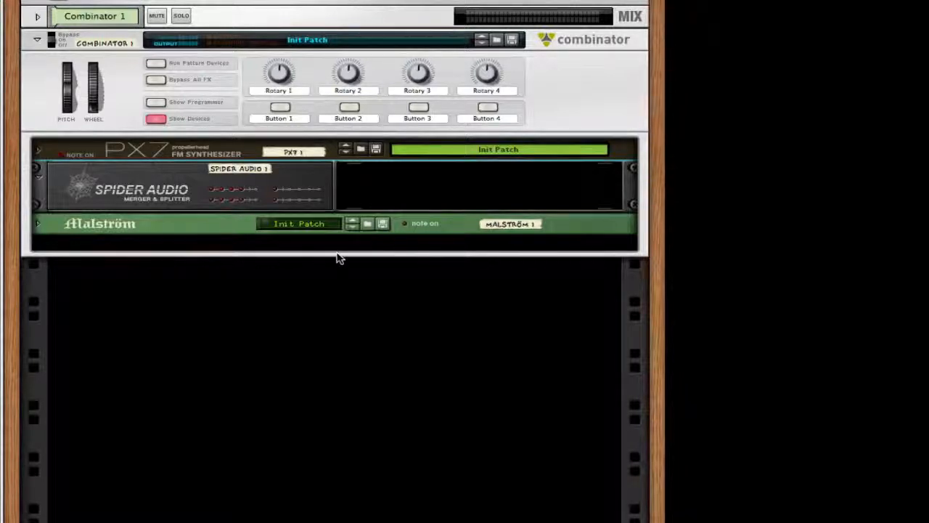
Disconnect the Spider Audio splitter's output from the Combinator's From Devices inputs.
click(459, 223)
key(Tab)
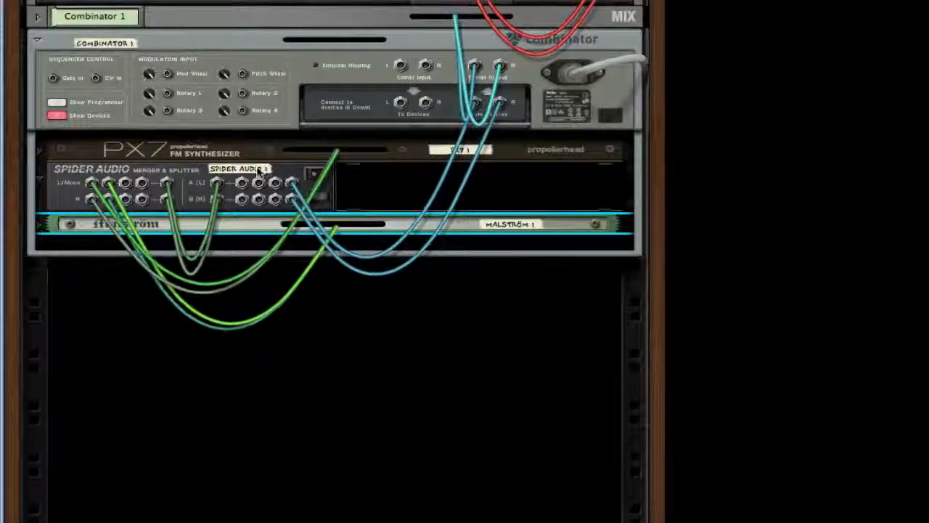
drag(292, 184, 280, 250)
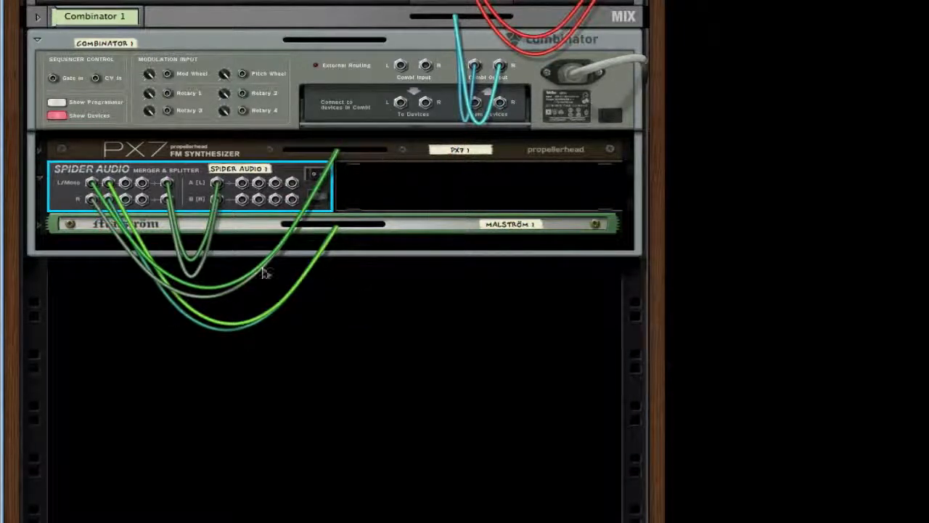
Add The Echo from the creative effects below the Malström inside the Combinator.
right_click(387, 225)
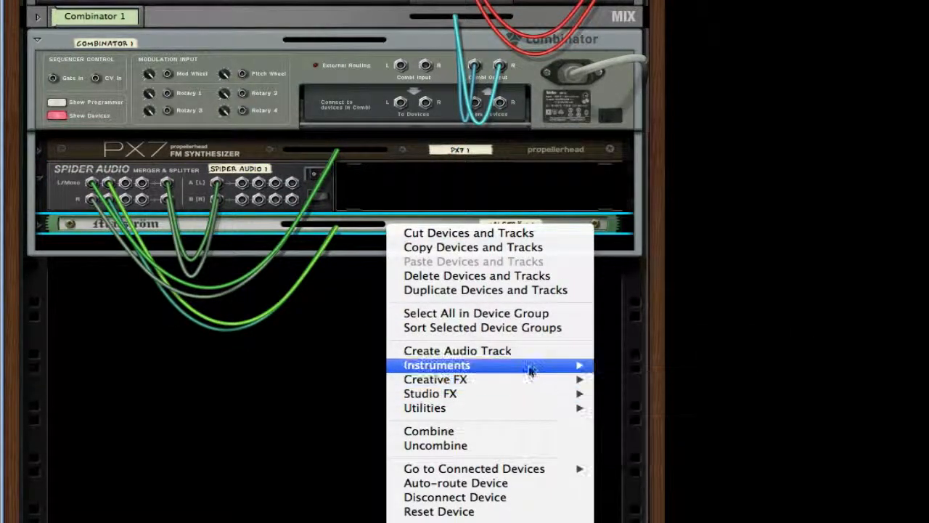
mouse_move(530, 371)
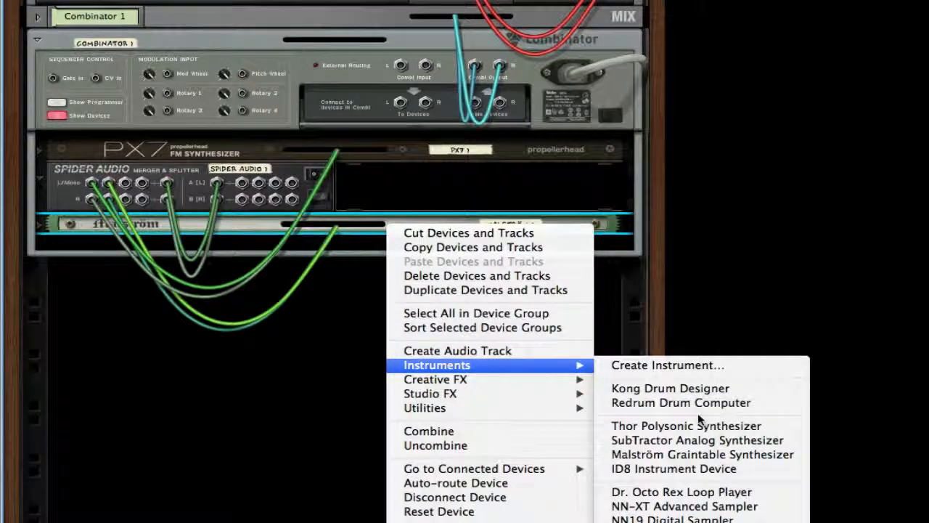
mouse_move(586, 378)
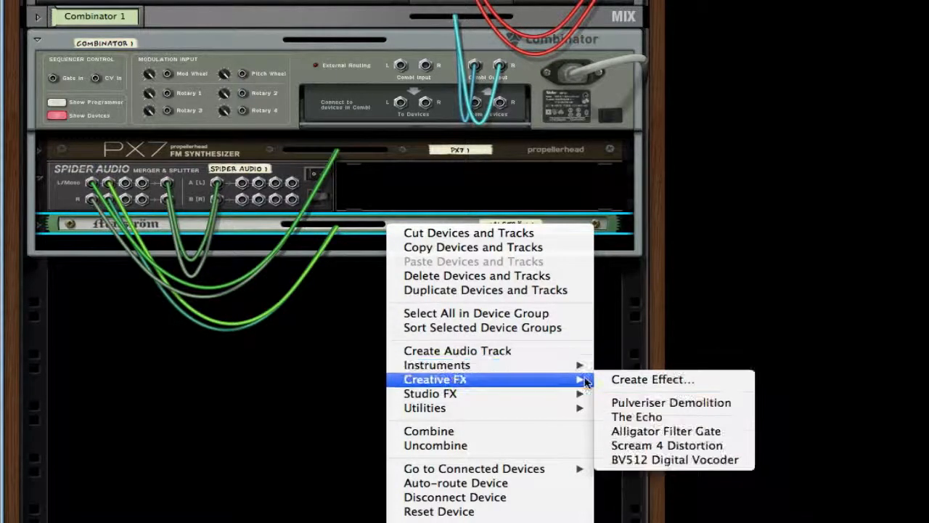
click(669, 420)
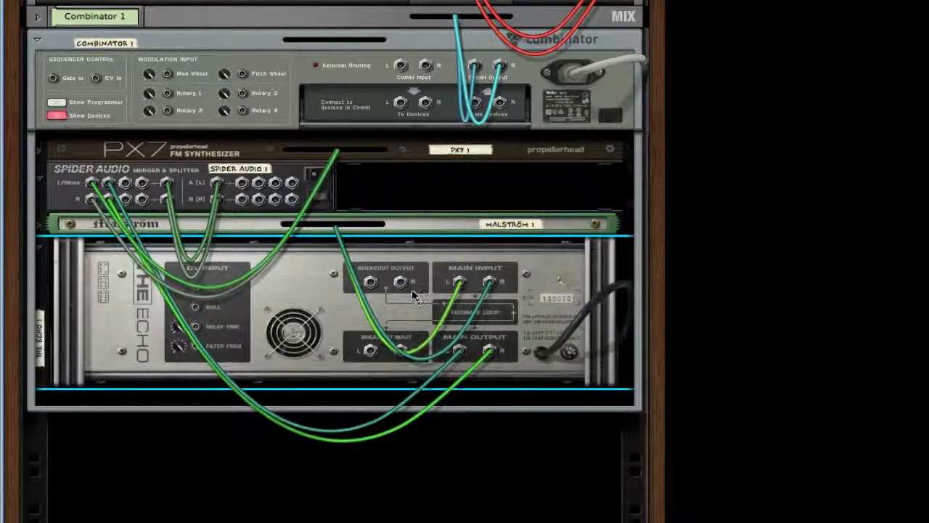
Unfold the Malström and reconnect its left and right main outputs from The Echo to the Spider merger's second input pair.
click(42, 222)
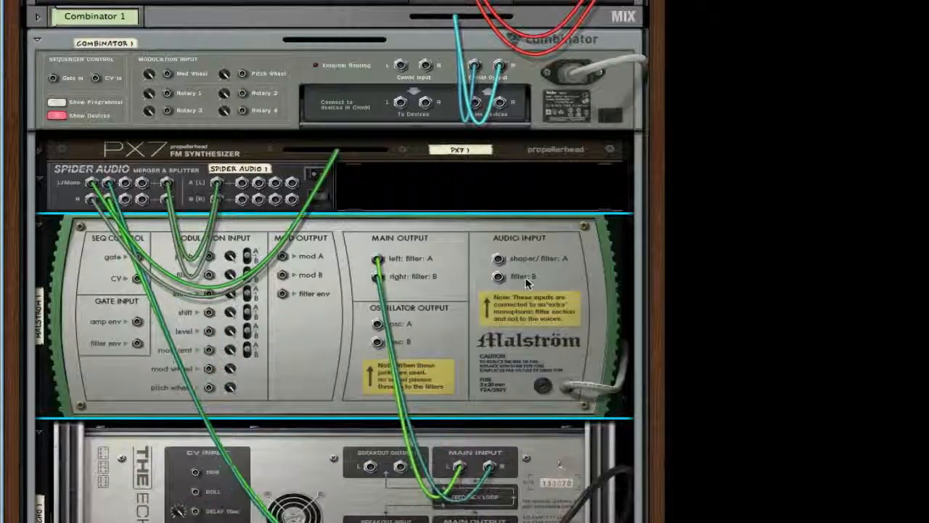
scroll(455, 246, down, 3)
drag(379, 163, 356, 233)
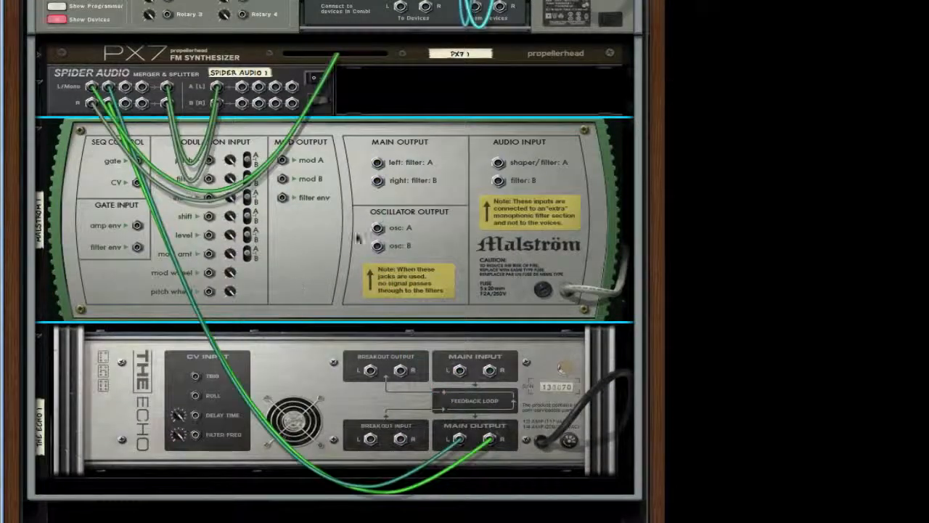
drag(377, 164, 109, 87)
click(109, 87)
drag(377, 180, 108, 102)
Route The Echo between the Spider's first free split output and the Combinator's From Devices inputs, and return to the rack's front view.
drag(242, 86, 462, 372)
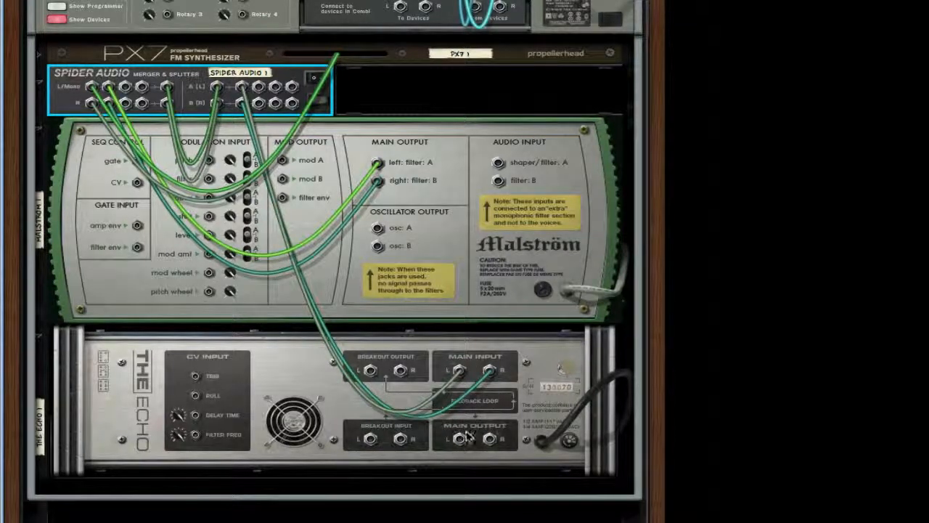
drag(460, 441, 474, 8)
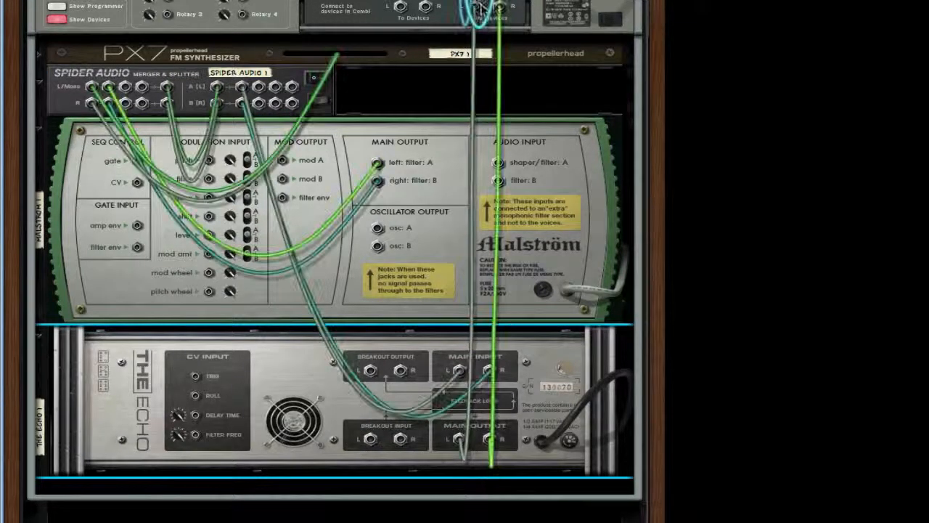
key(Tab)
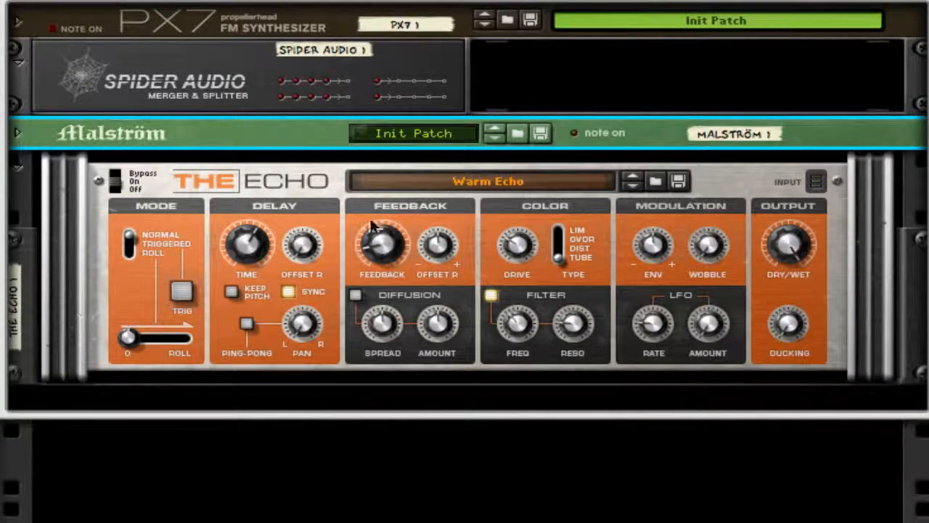
Reset The Echo to its Init Patch.
right_click(320, 174)
mouse_move(464, 386)
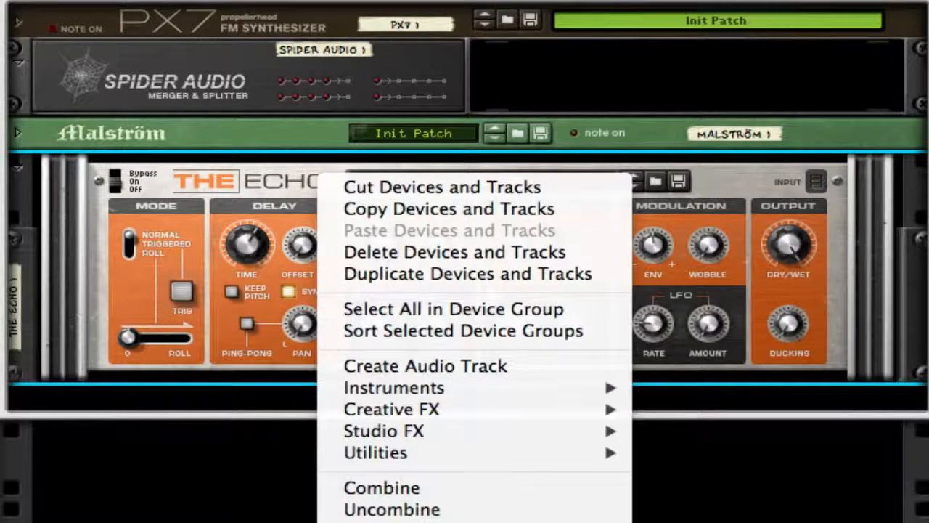
click(407, 521)
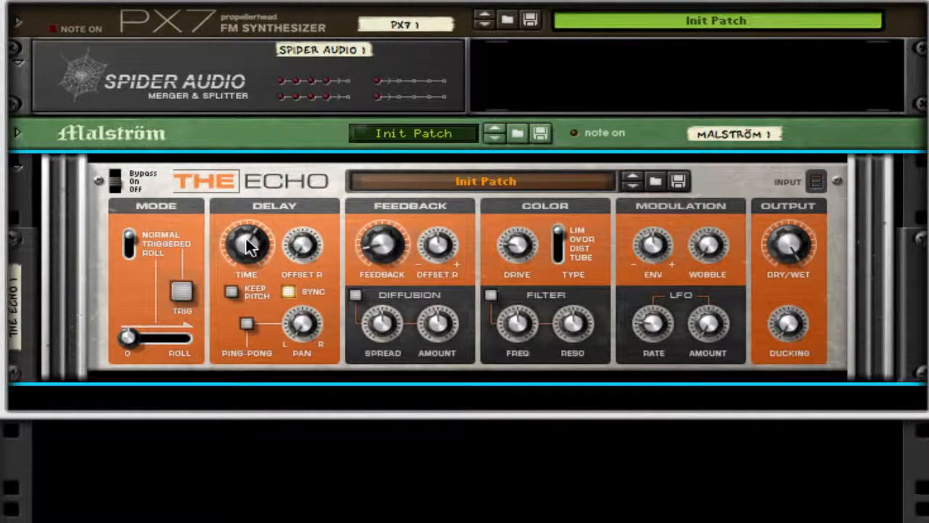
Set The Echo's delay time to 1/128 and right channel time offset to 1/32, with Keep Pitch enabled.
drag(247, 245, 240, 456)
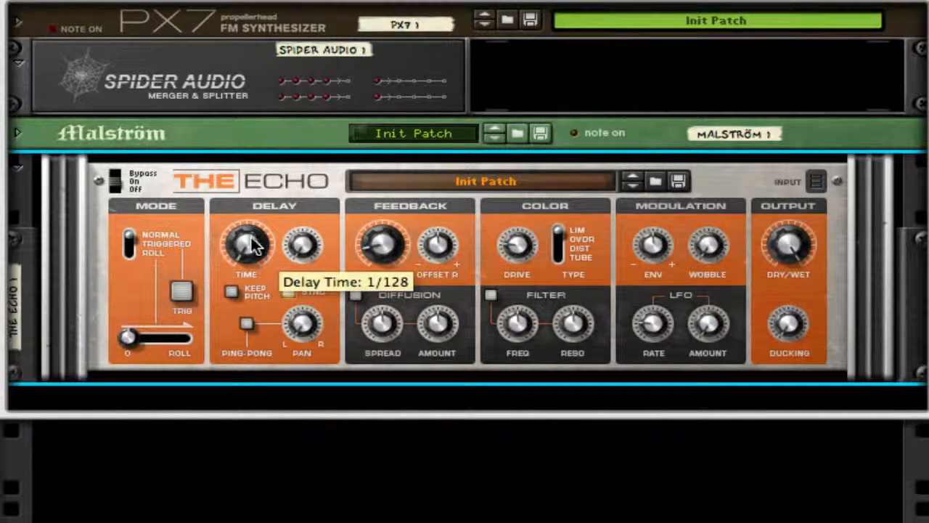
drag(305, 241, 305, 225)
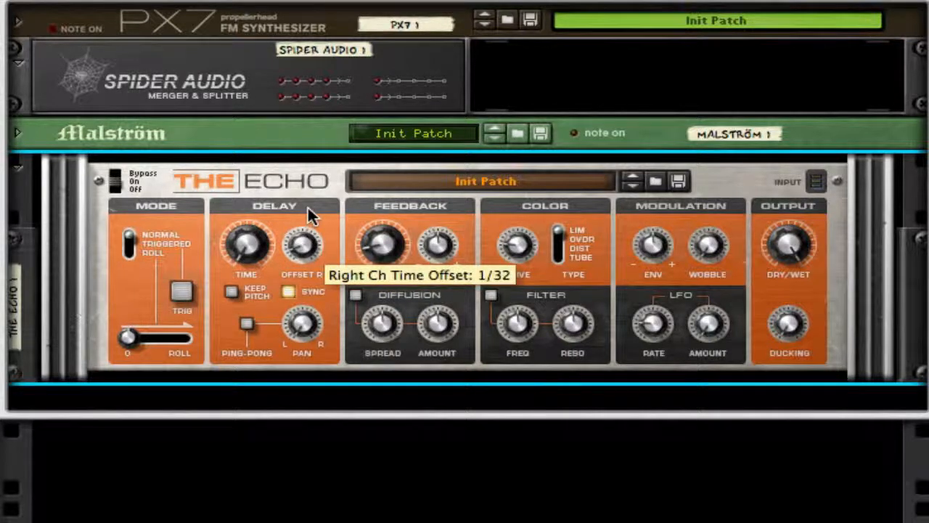
click(231, 291)
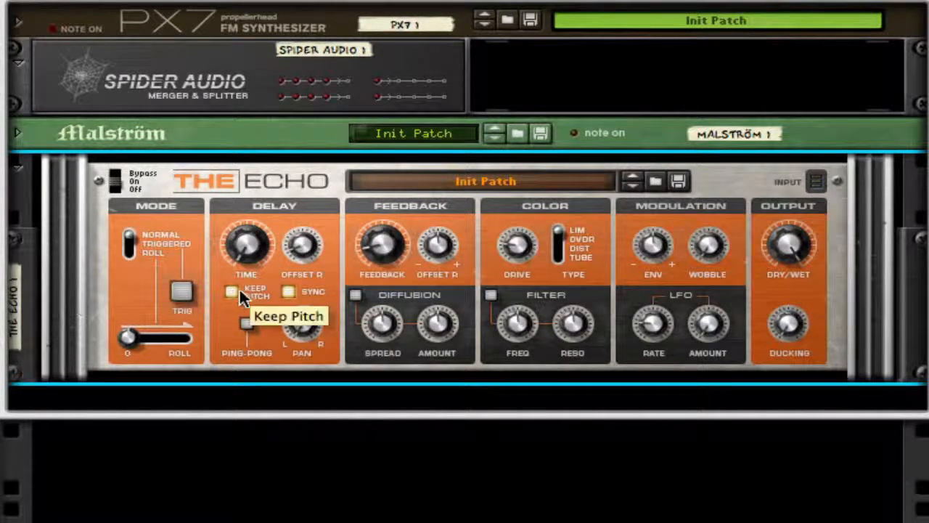
mouse_move(382, 253)
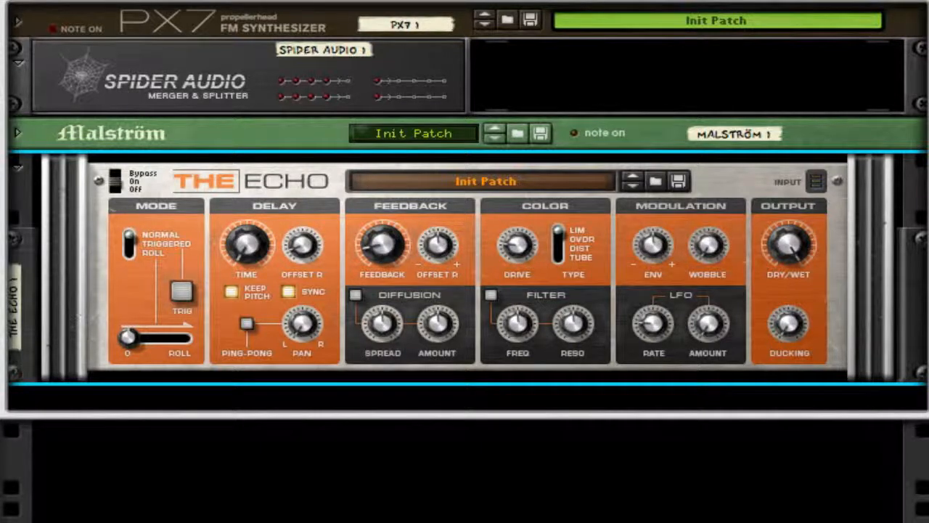
Add an RV7000 reverb below The Echo, reset it to its Init Patch, and turn down its Dry-Wet and Decay.
right_click(868, 290)
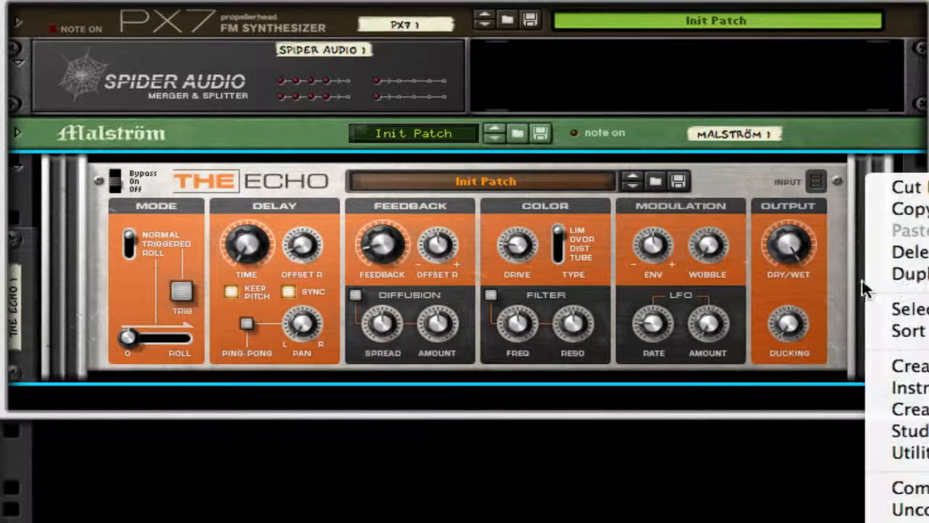
click(928, 431)
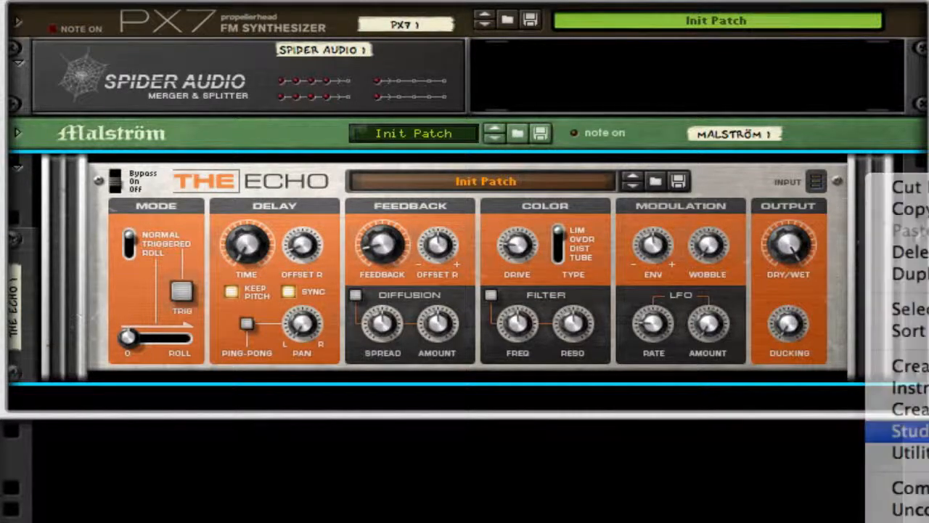
right_click(487, 431)
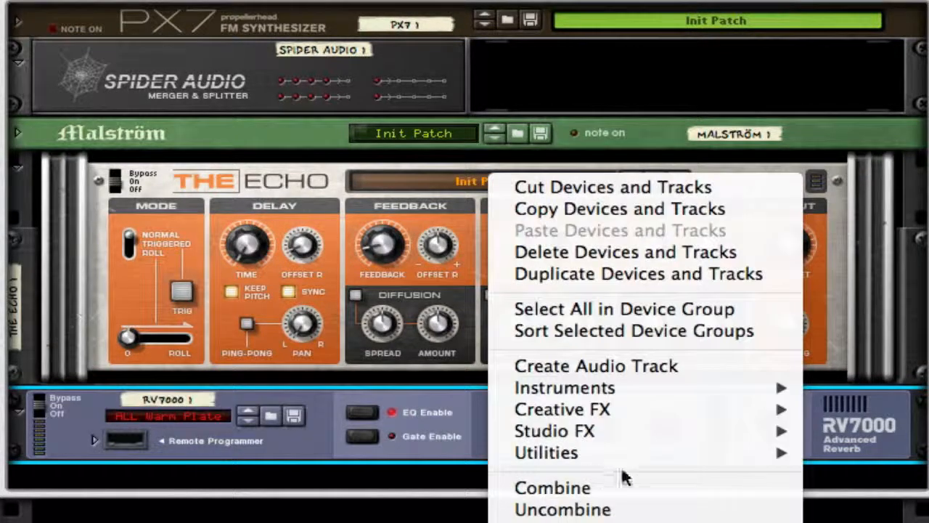
click(563, 522)
drag(776, 417, 775, 521)
drag(535, 421, 535, 522)
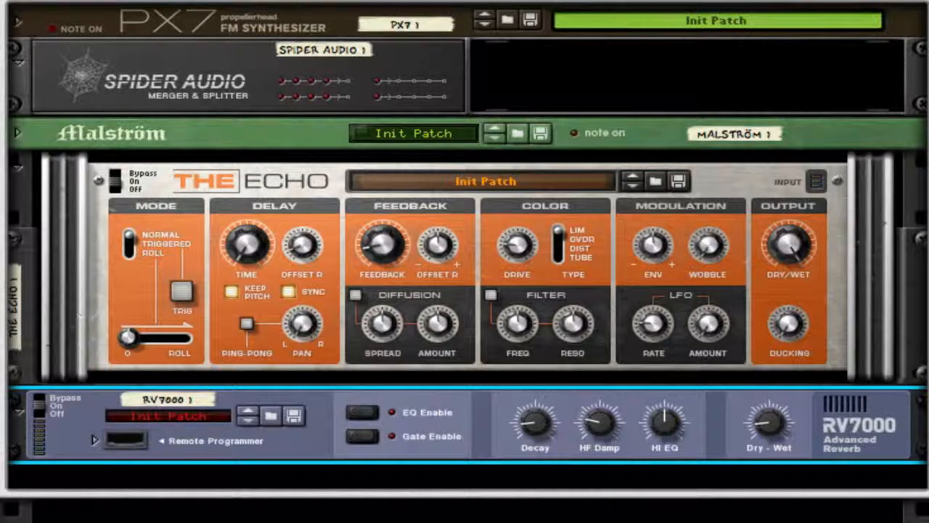
Add a UN-16 Unison below the RV7000, lower its dry/wet amount, and set Detune to 14.
right_click(833, 437)
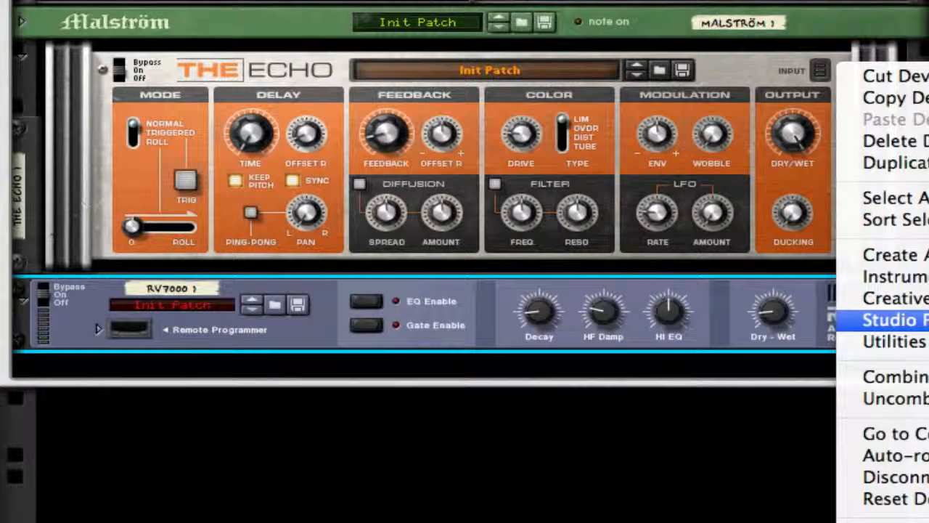
click(928, 522)
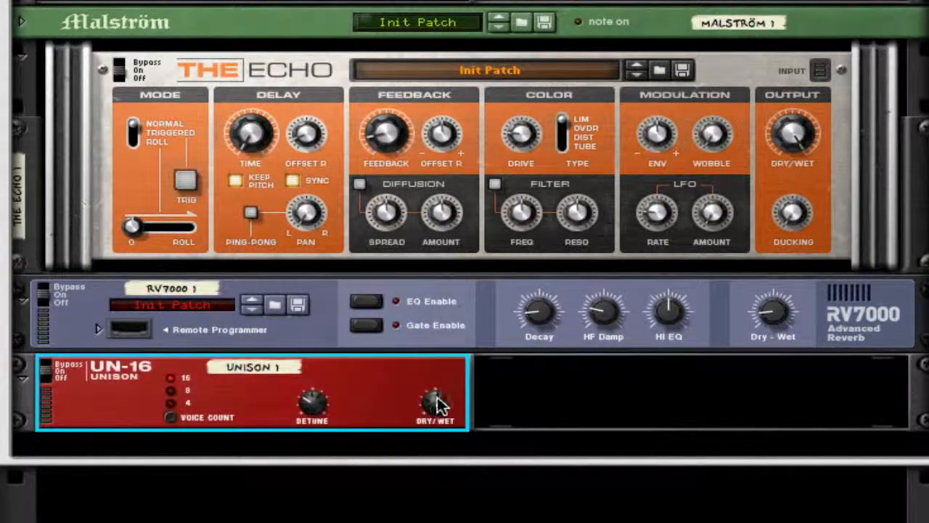
drag(435, 400, 436, 430)
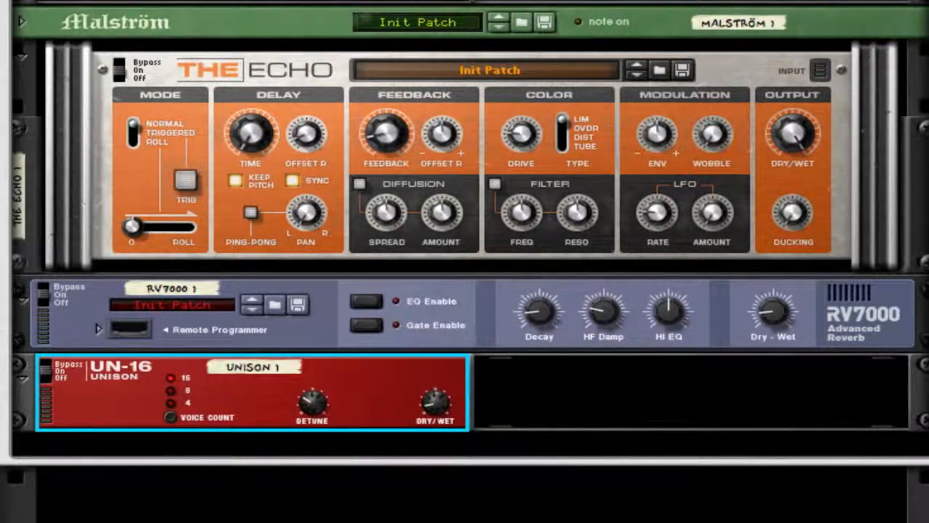
drag(318, 403, 310, 466)
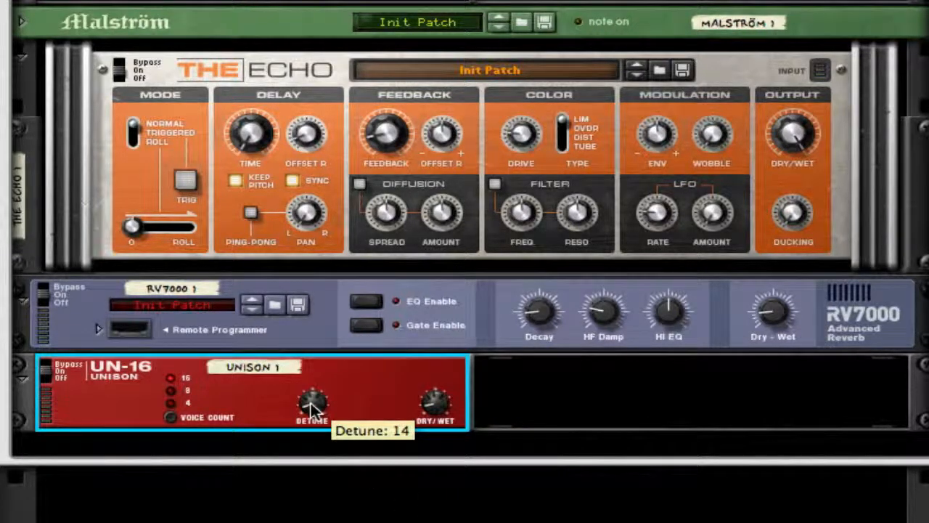
Add a Line 6 Bass Amp below the UN-16 and reset it to its Init Patch.
right_click(386, 396)
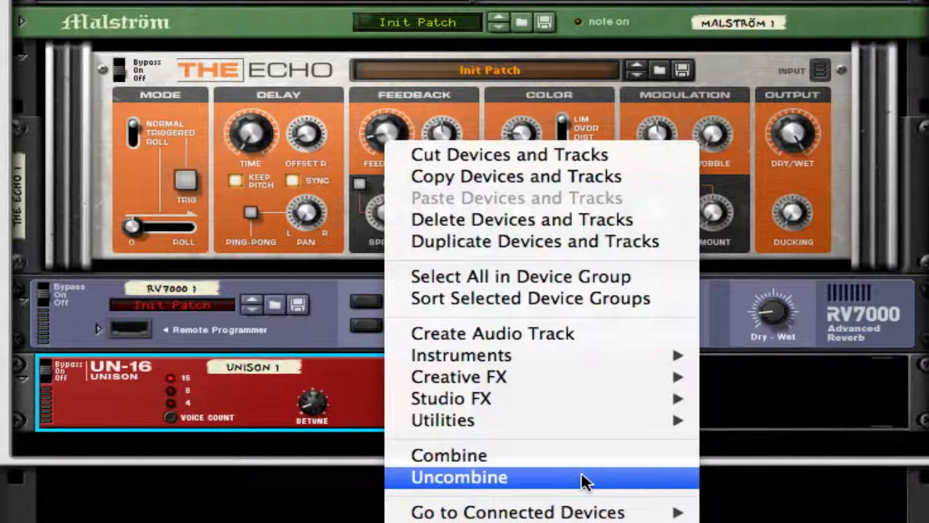
mouse_move(637, 396)
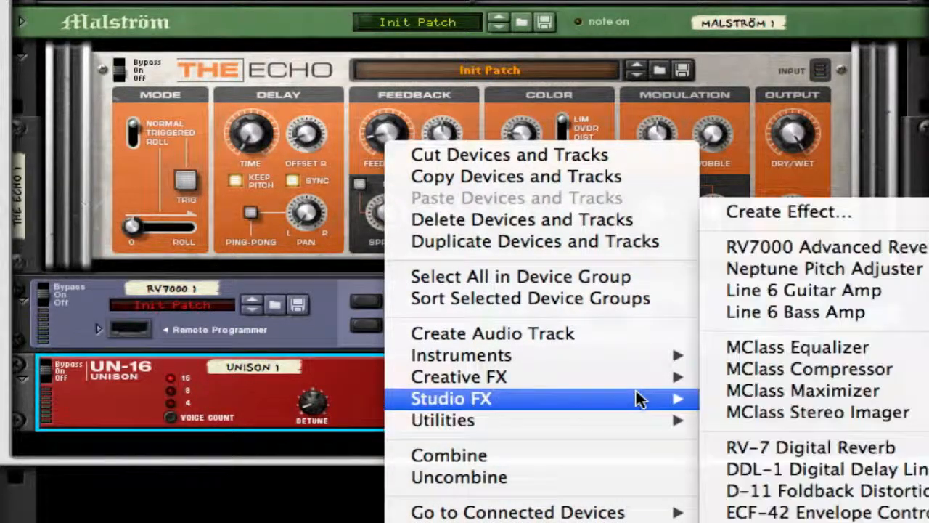
click(840, 307)
right_click(565, 505)
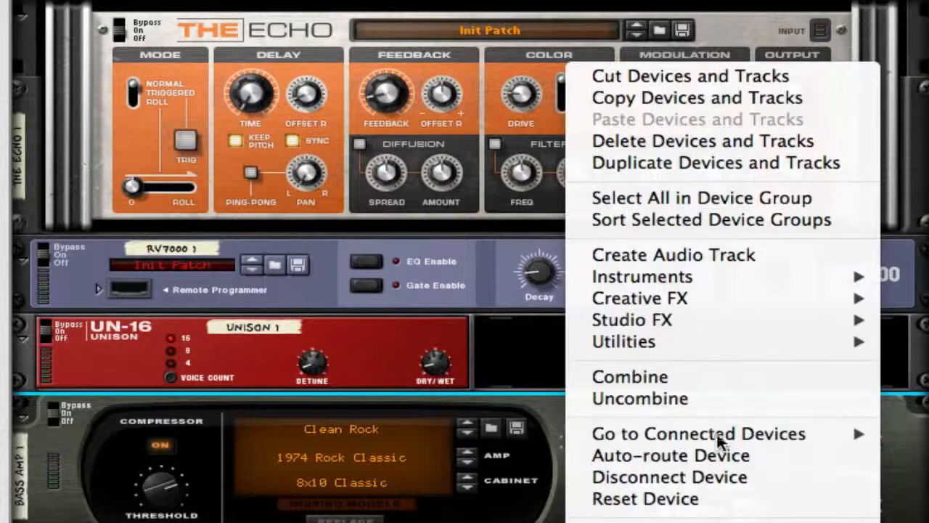
click(705, 498)
Turn on the Bass Amp's compressor and set its threshold to 71.
scroll(337, 377, down, 4)
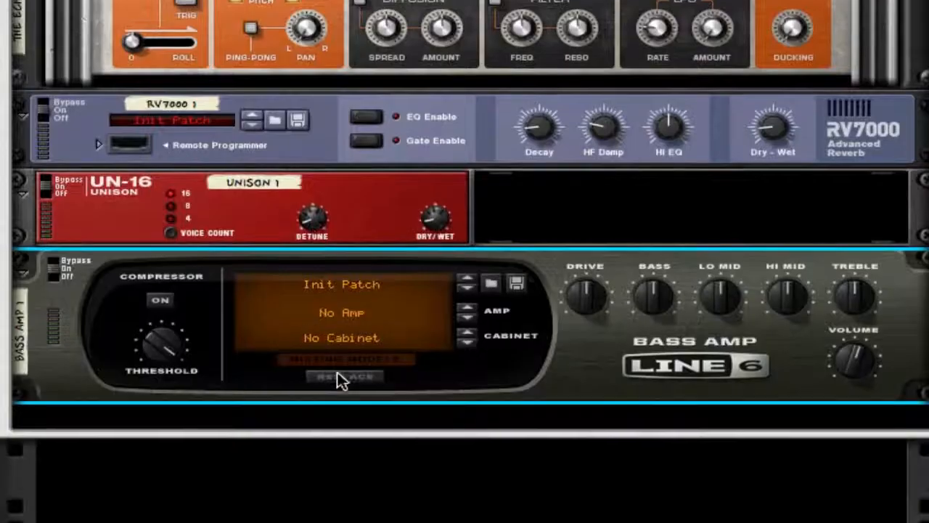
click(164, 300)
scroll(774, 300, down, 3)
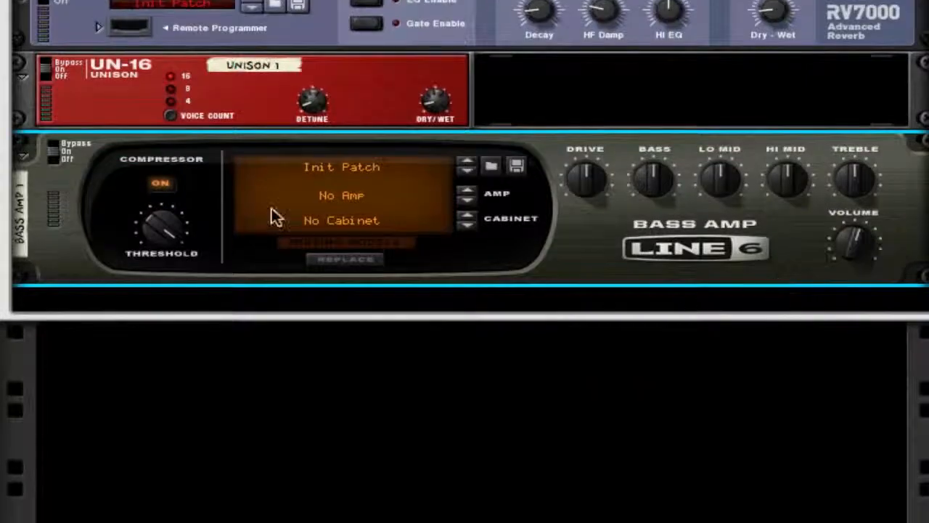
drag(164, 229, 146, 352)
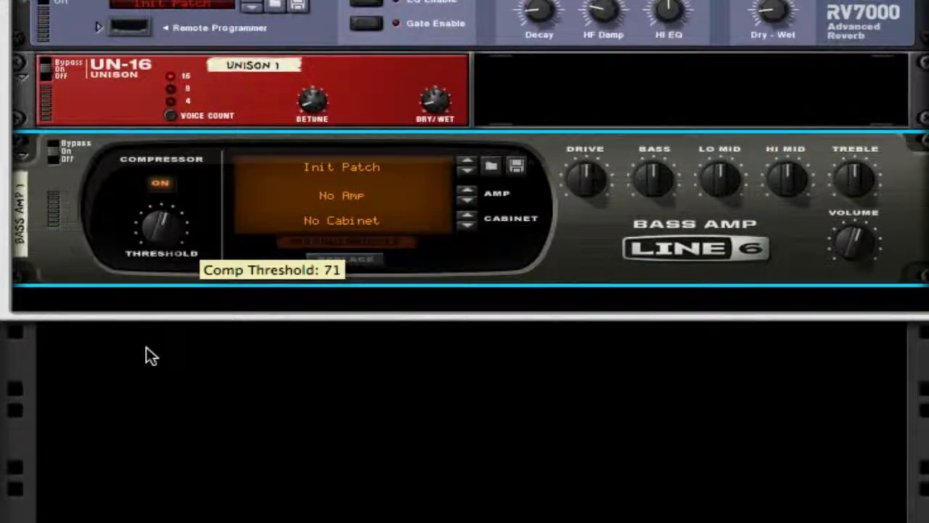
Add a Scream 4 Distortion below the Bass Amp and set its damage type to Tape.
right_click(714, 251)
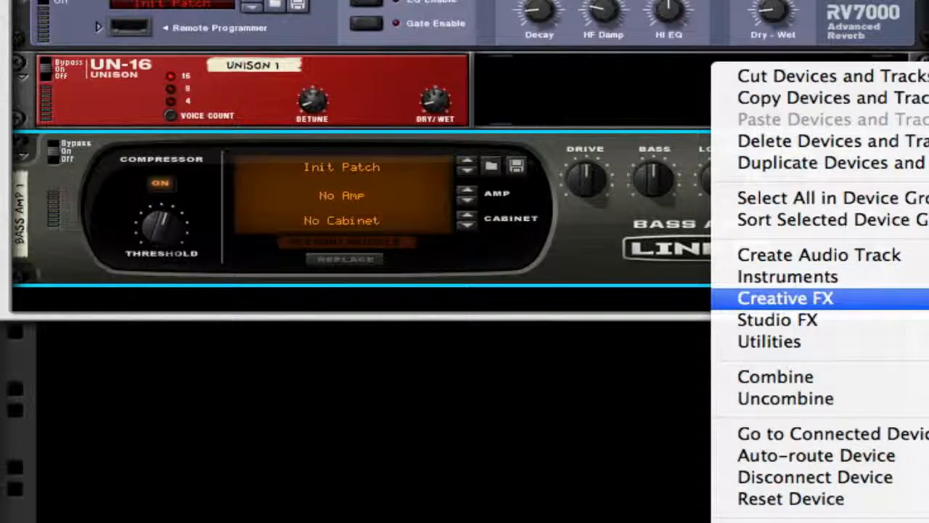
click(928, 342)
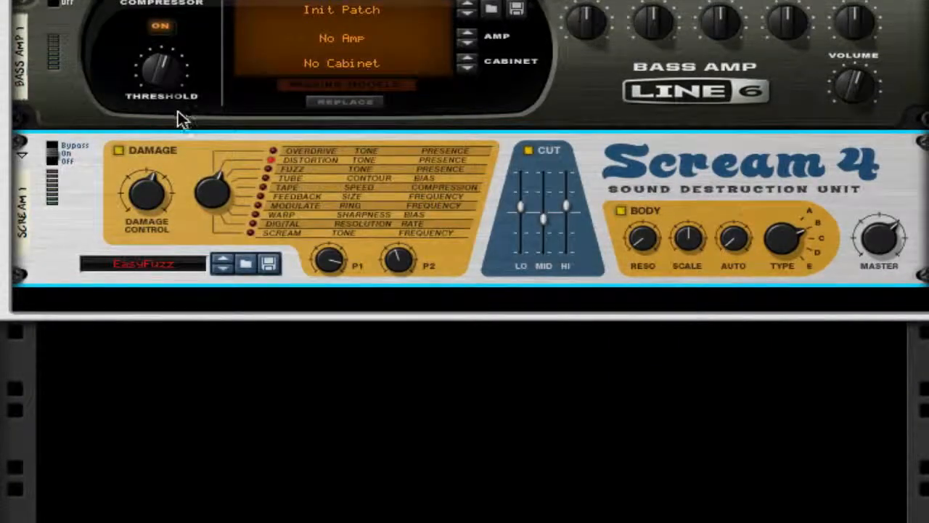
drag(240, 169, 217, 101)
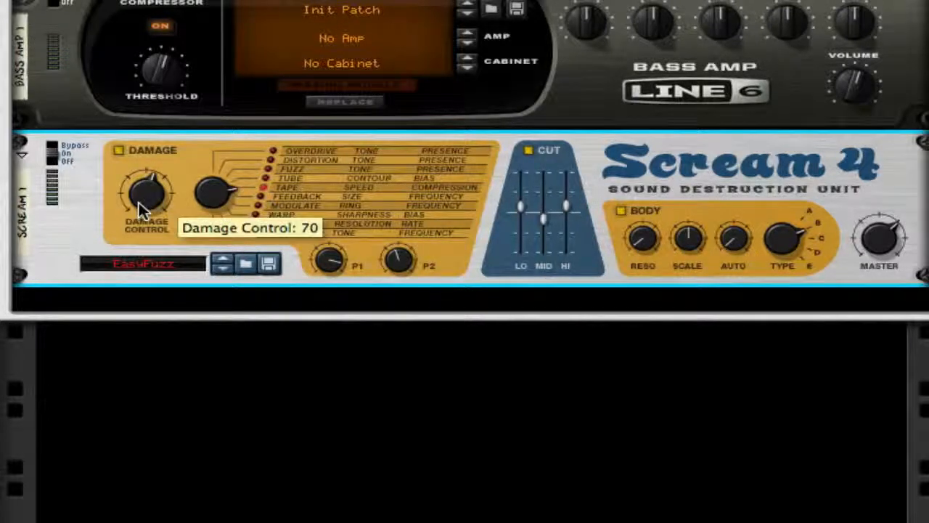
Lower the Scream 4's Damage Control, raise P1 fully and P2 to 127, and turn off the Cut and Body sections.
drag(139, 198, 138, 209)
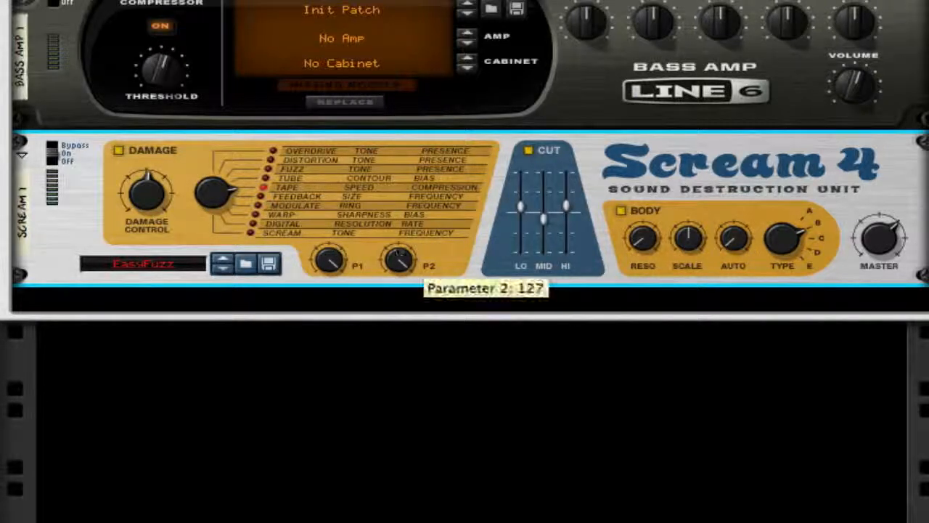
click(528, 151)
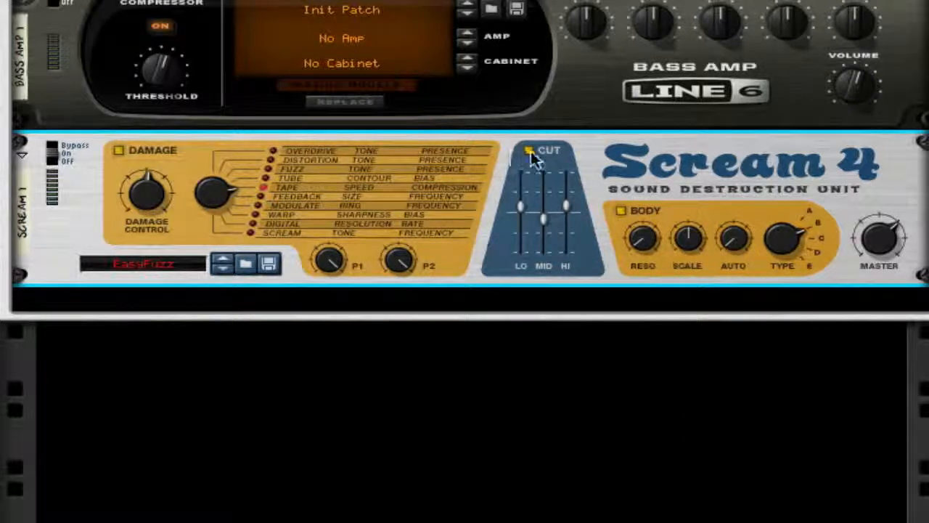
click(621, 210)
Add a Saturation Knob below the Scream 4, set its saturation type to Keep Low and its saturation to about a quarter.
right_click(723, 172)
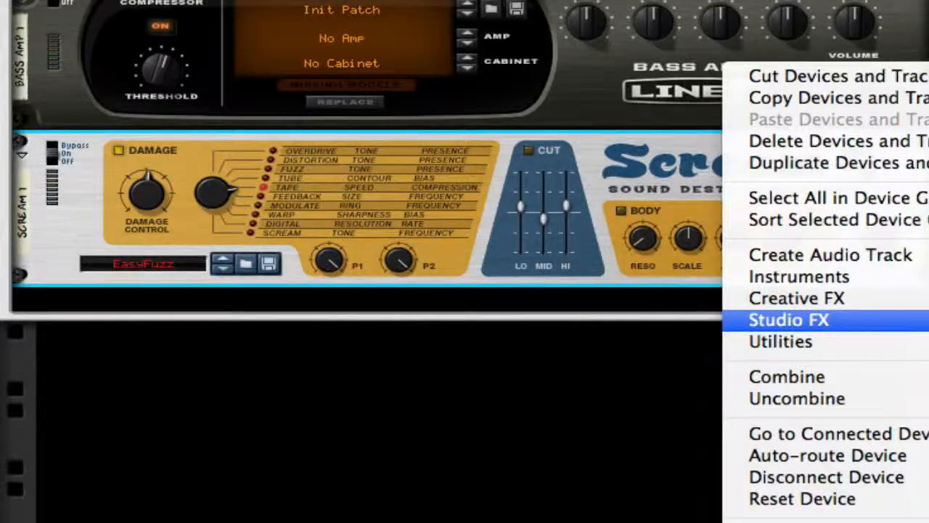
click(630, 284)
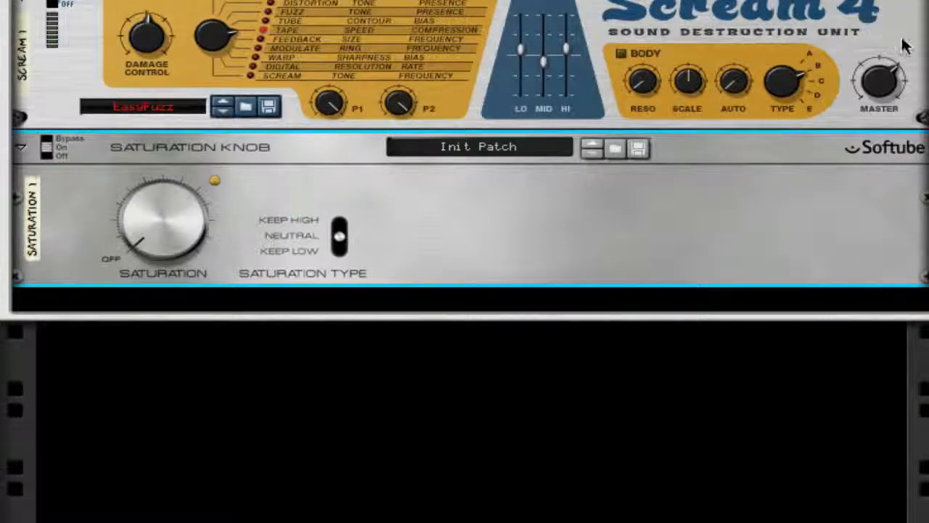
drag(893, 80, 892, 101)
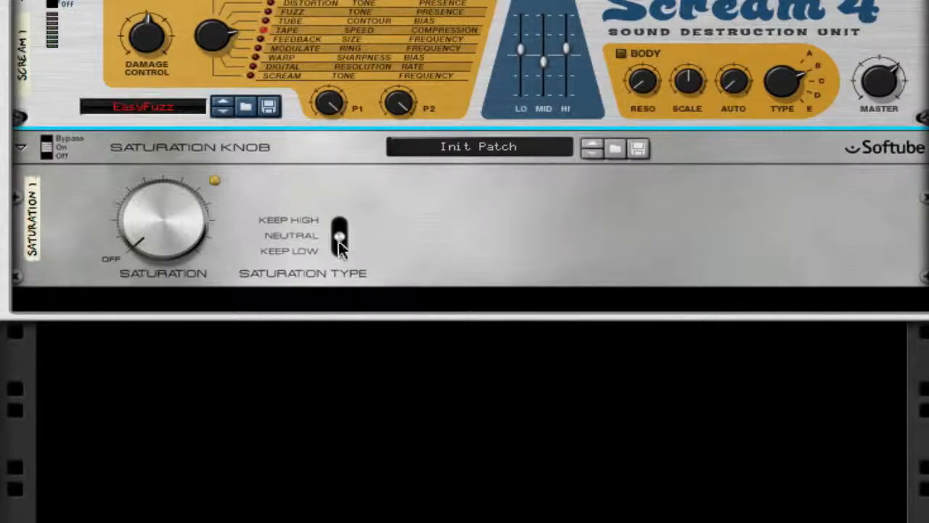
drag(341, 246, 269, 263)
drag(182, 209, 187, 132)
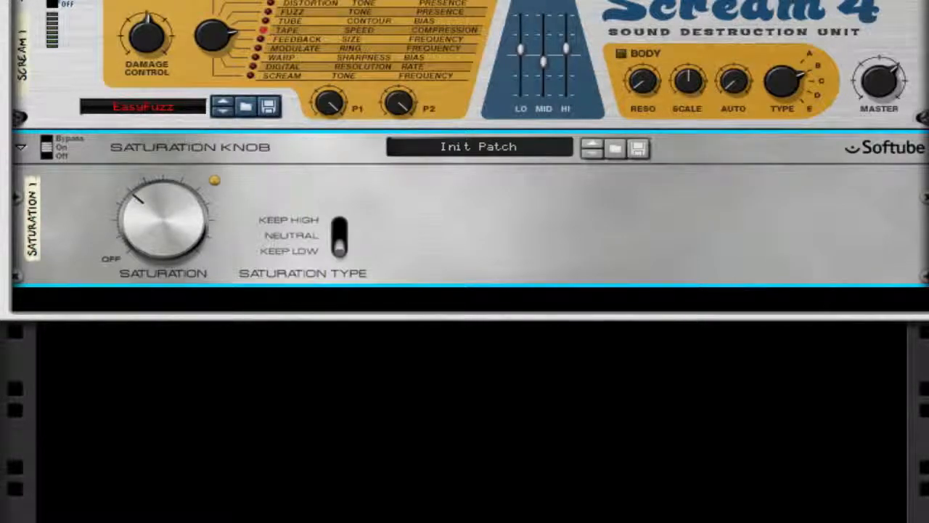
drag(157, 206, 142, 243)
Add an MClass Equalizer below the Saturation Knob, followed by an MClass Maximizer.
right_click(631, 263)
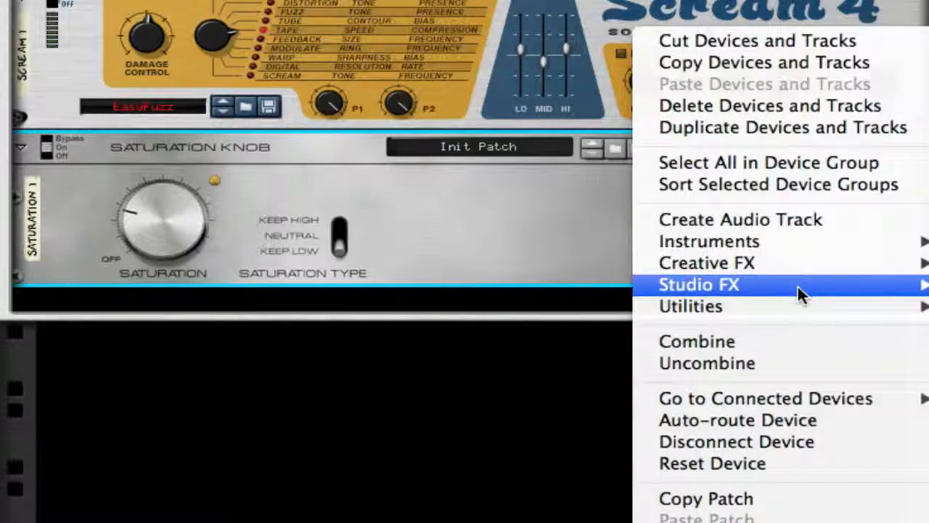
click(928, 305)
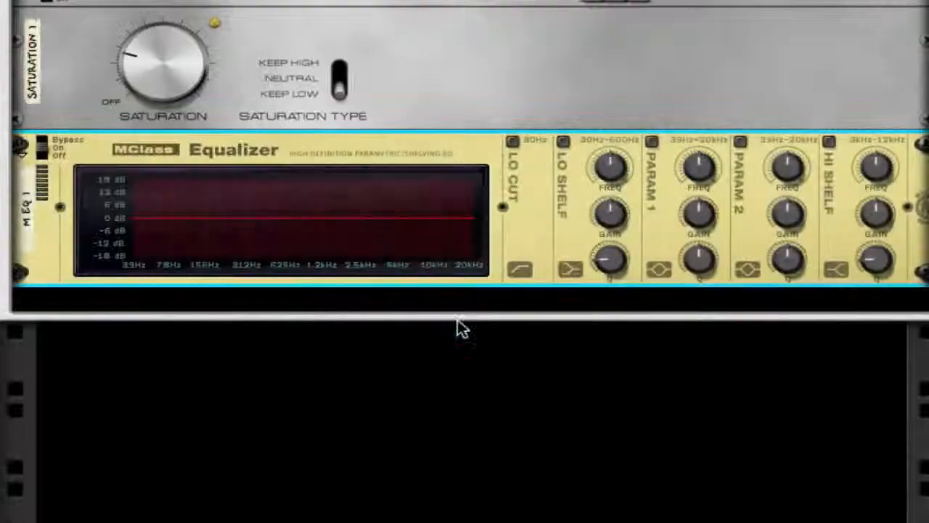
right_click(554, 210)
mouse_move(669, 401)
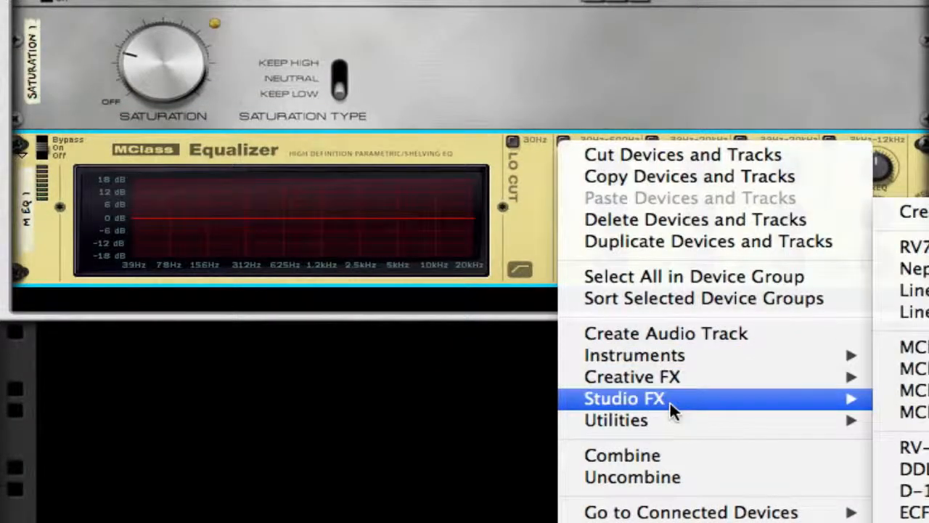
click(913, 368)
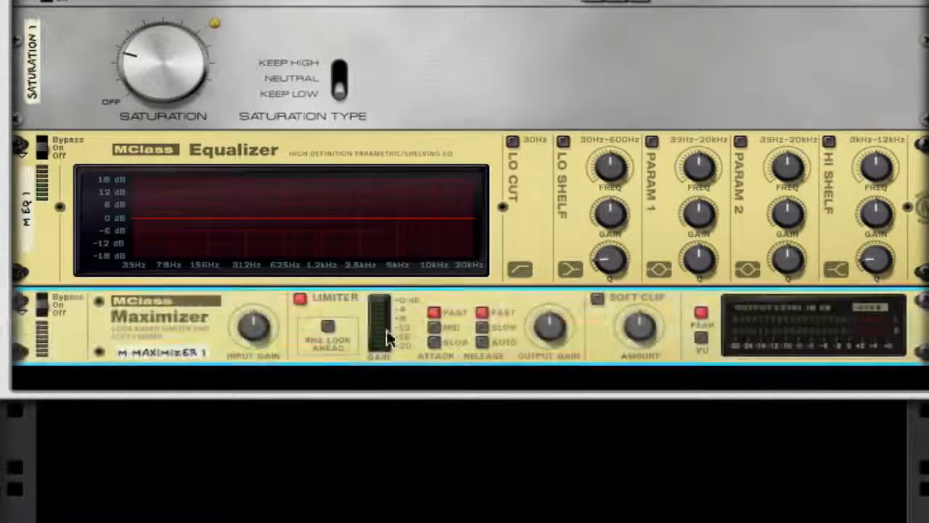
Enable the Low Cut, Param 1 and Param 2 bands on the MClass Equalizer.
click(511, 142)
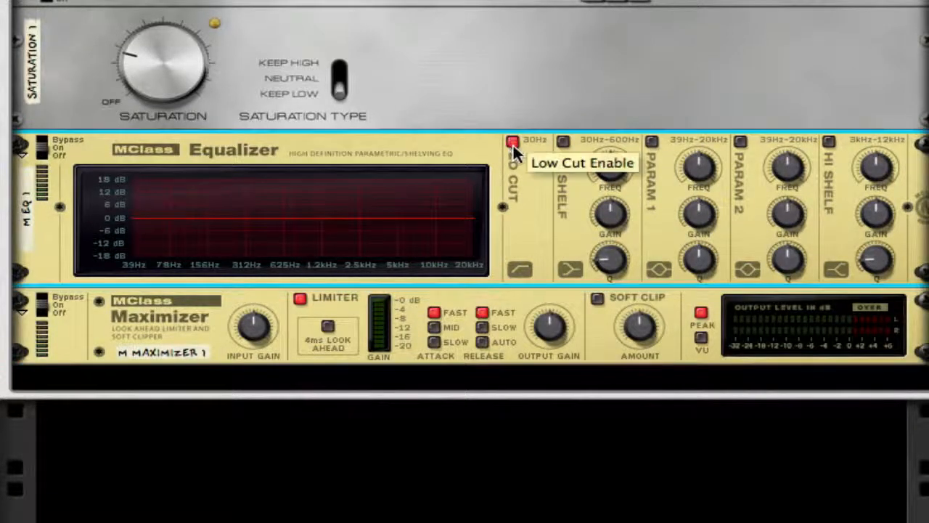
click(652, 141)
click(741, 141)
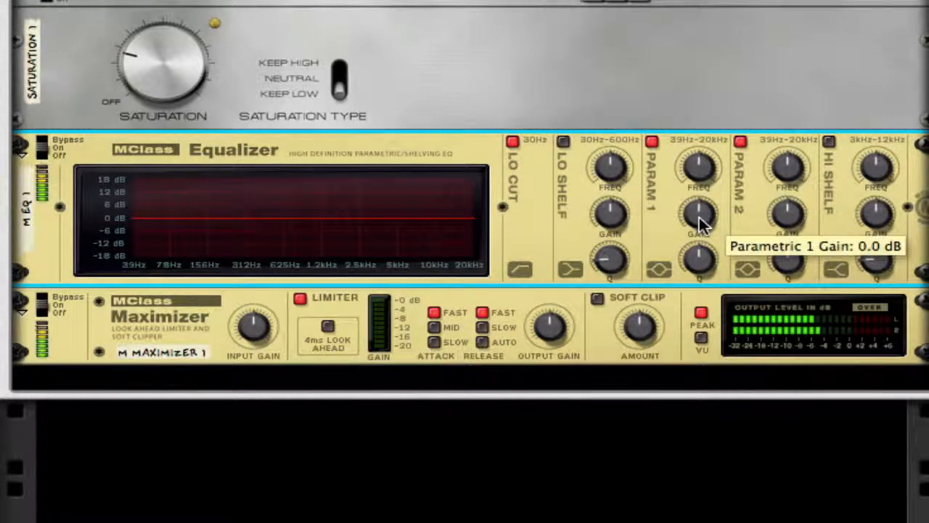
Lower the Maximizer's output gain and make Param 1 a notch at 4.31 kHz with maximum Q and -18 dB gain.
drag(699, 217, 699, 181)
drag(550, 326, 543, 452)
drag(698, 258, 696, 95)
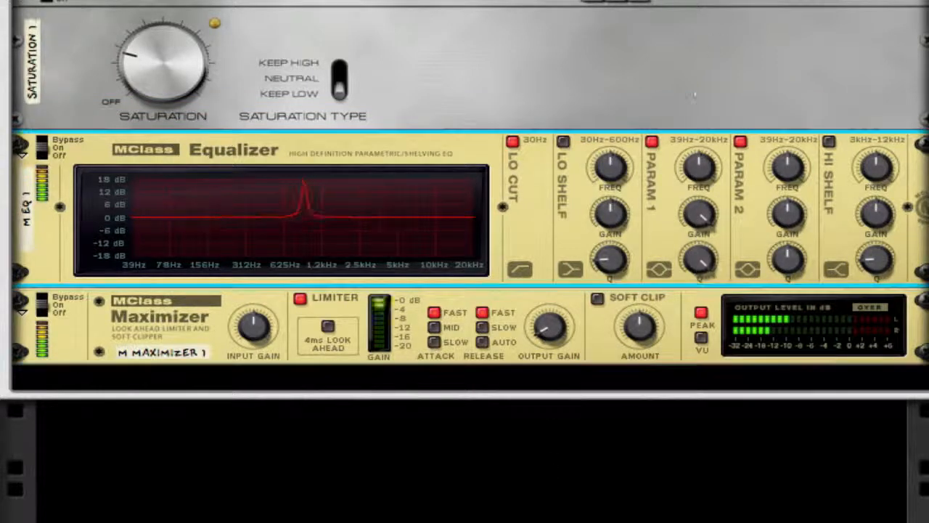
drag(686, 185, 706, 104)
drag(699, 216, 700, 501)
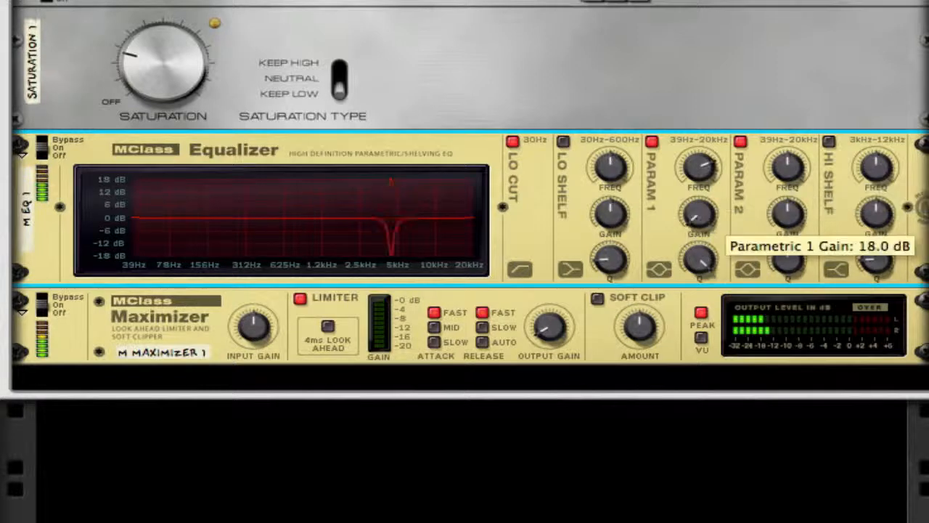
Shape Param 2 into a second narrow notch just above the Param 1 frequency, with maximum Q and -18 dB gain.
drag(794, 228, 792, 87)
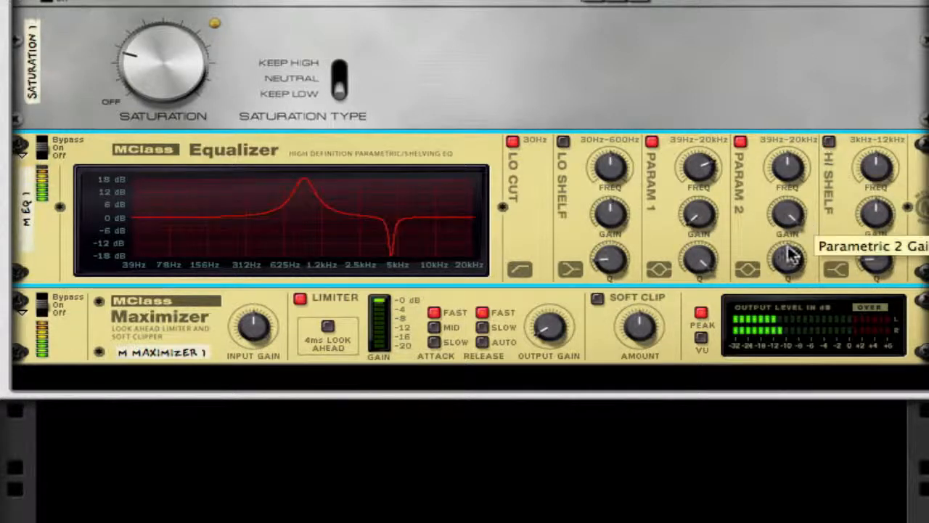
drag(802, 265, 803, 218)
drag(787, 168, 792, 62)
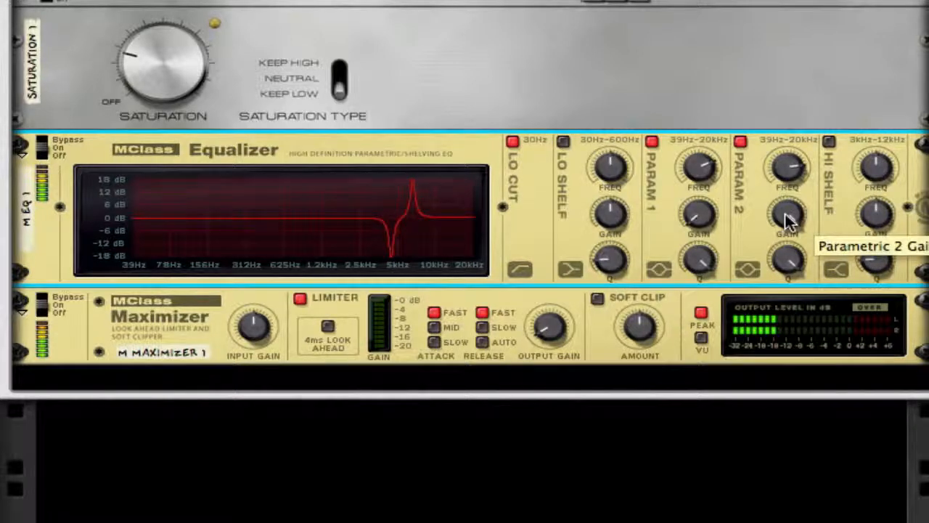
drag(785, 212, 784, 406)
Reset the Maximizer's output gain to 0.0 dB and turn off its limiter.
drag(535, 330, 571, 189)
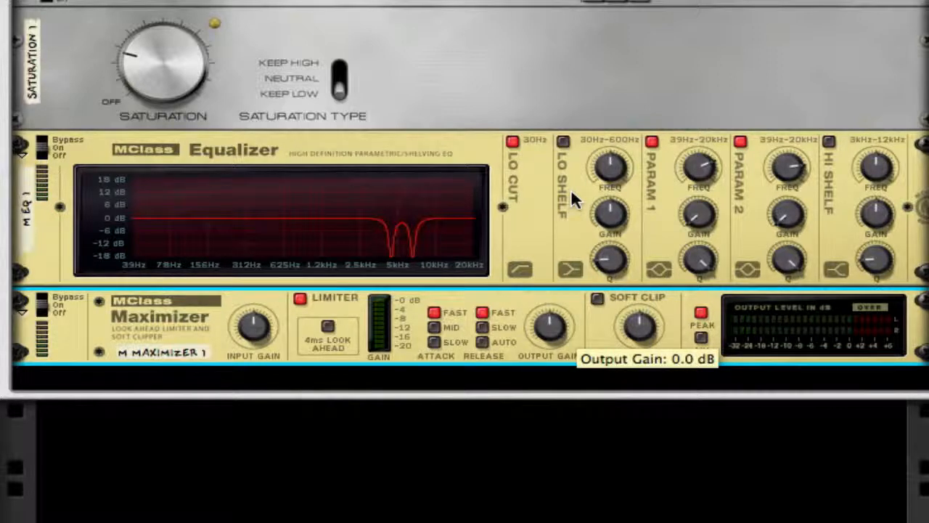
click(300, 298)
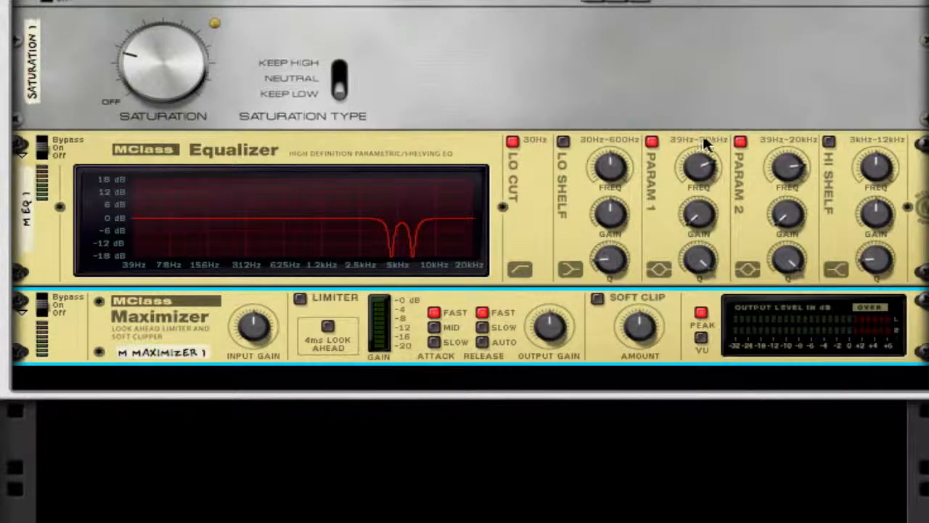
mouse_move(693, 172)
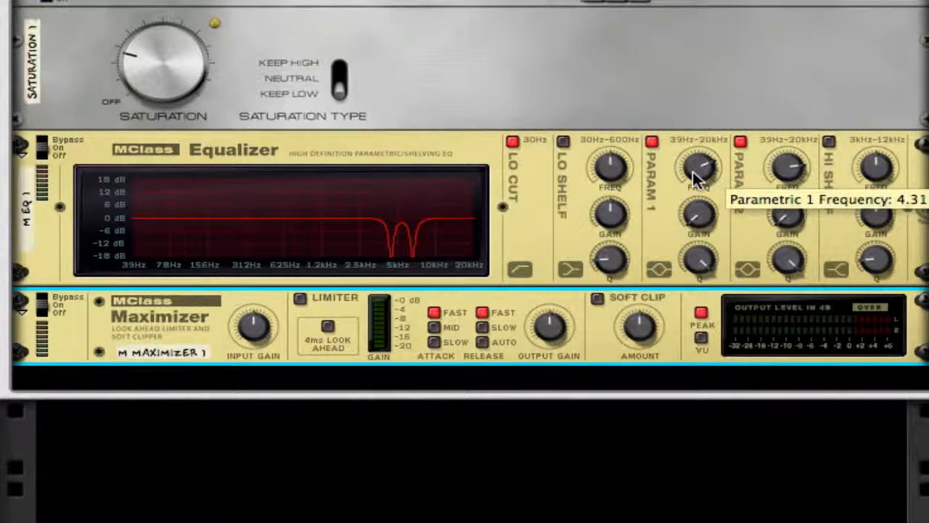
mouse_move(799, 172)
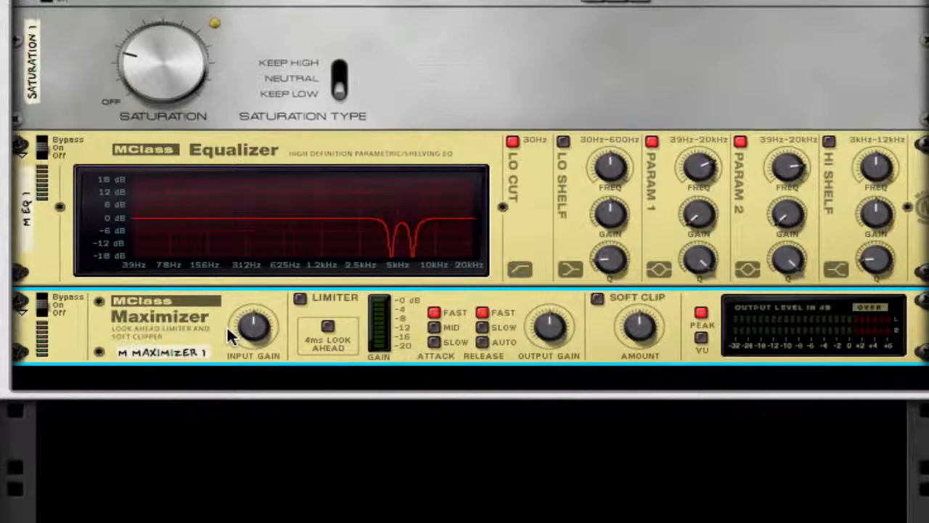
Set the Maximizer's release to Auto, and turn on Soft Clip with its amount at maximum.
click(482, 342)
click(597, 298)
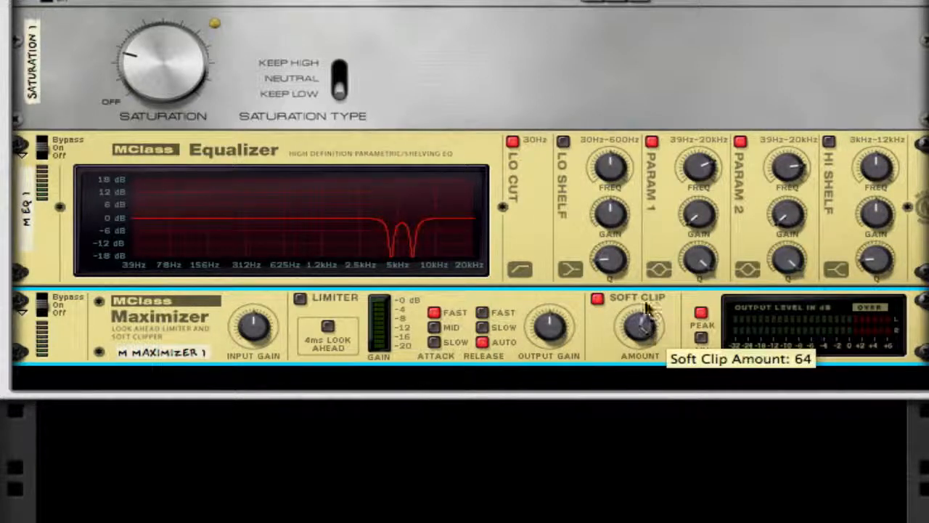
drag(641, 328, 641, 319)
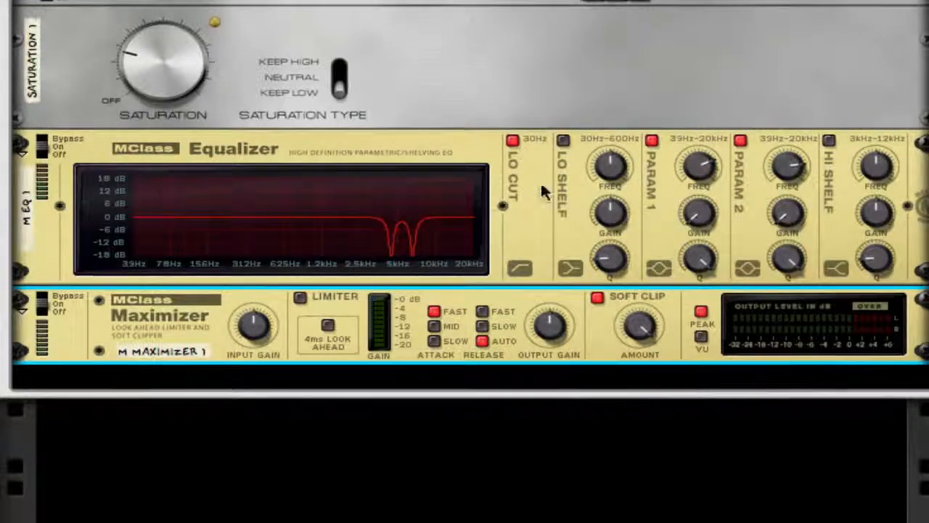
scroll(589, 187, up, 10)
scroll(589, 192, up, 4)
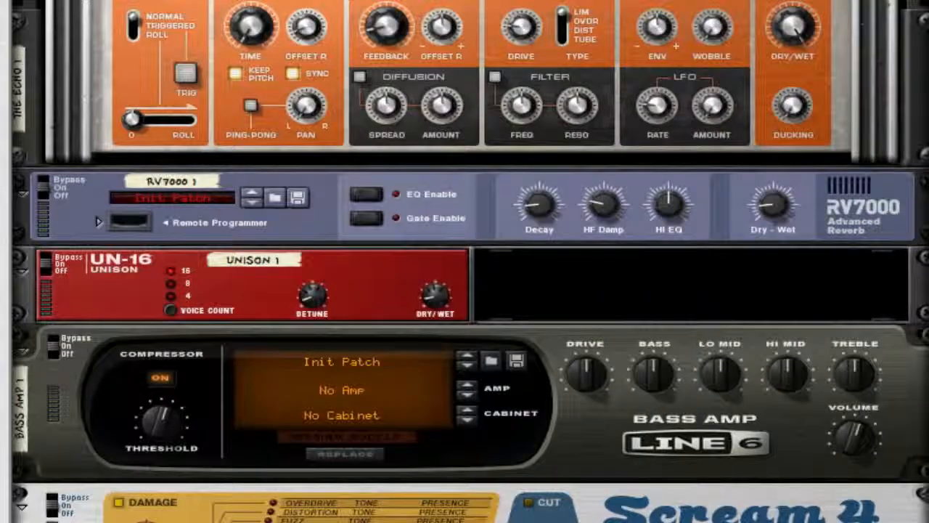
scroll(464, 261, up, 9)
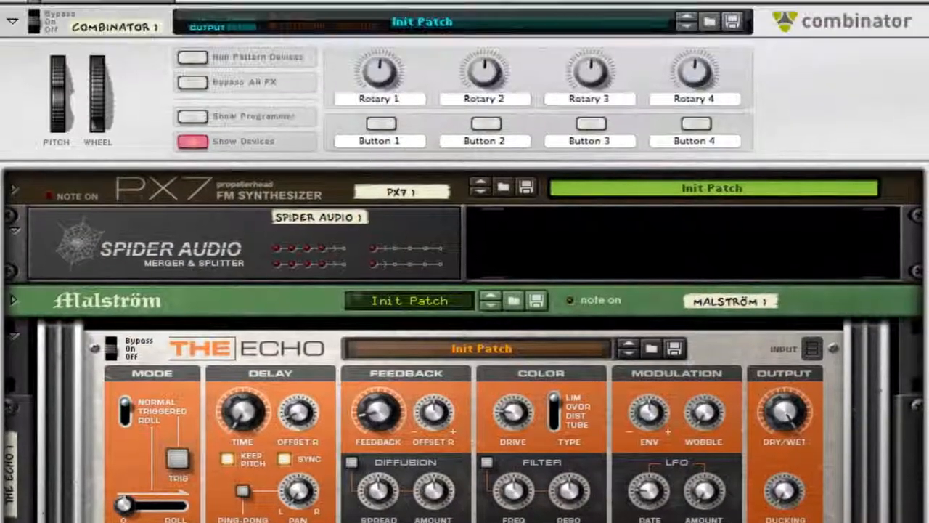